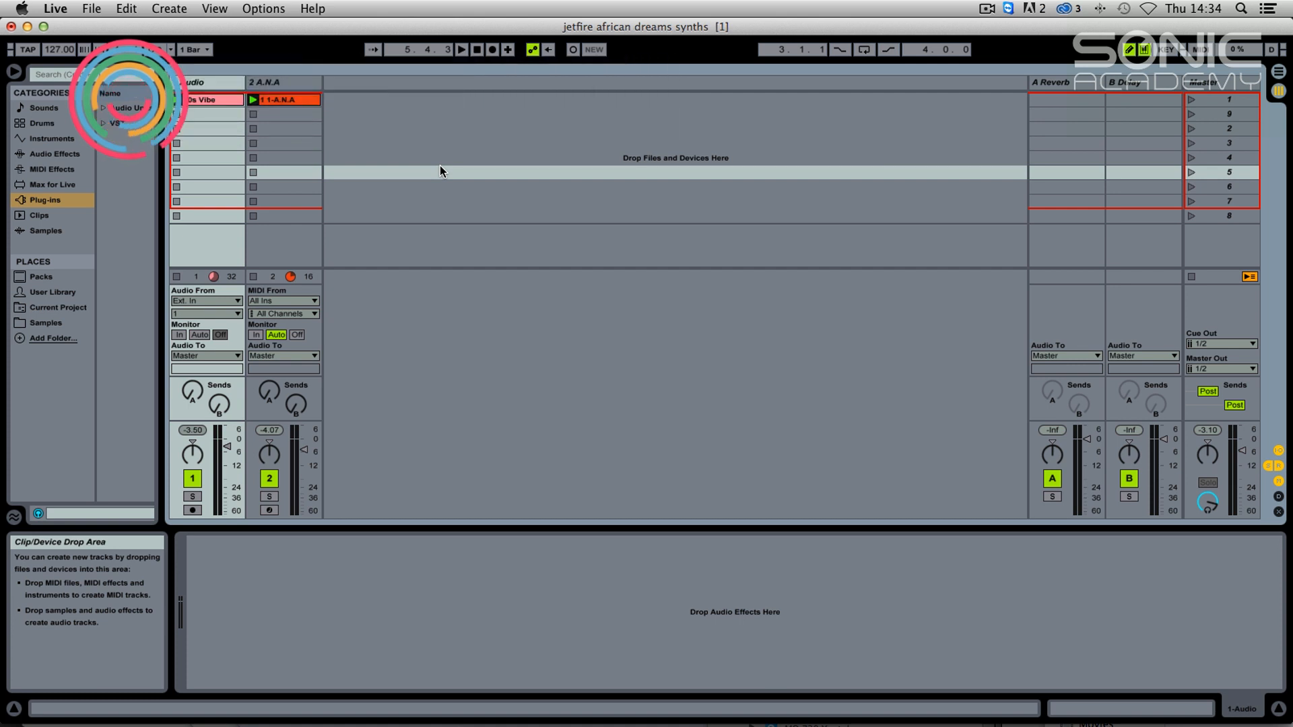
- Switch to Chrome and play the reference track Bazar - Hard to Find from 3:22, pausing it after a short listen
left_click(251, 707)
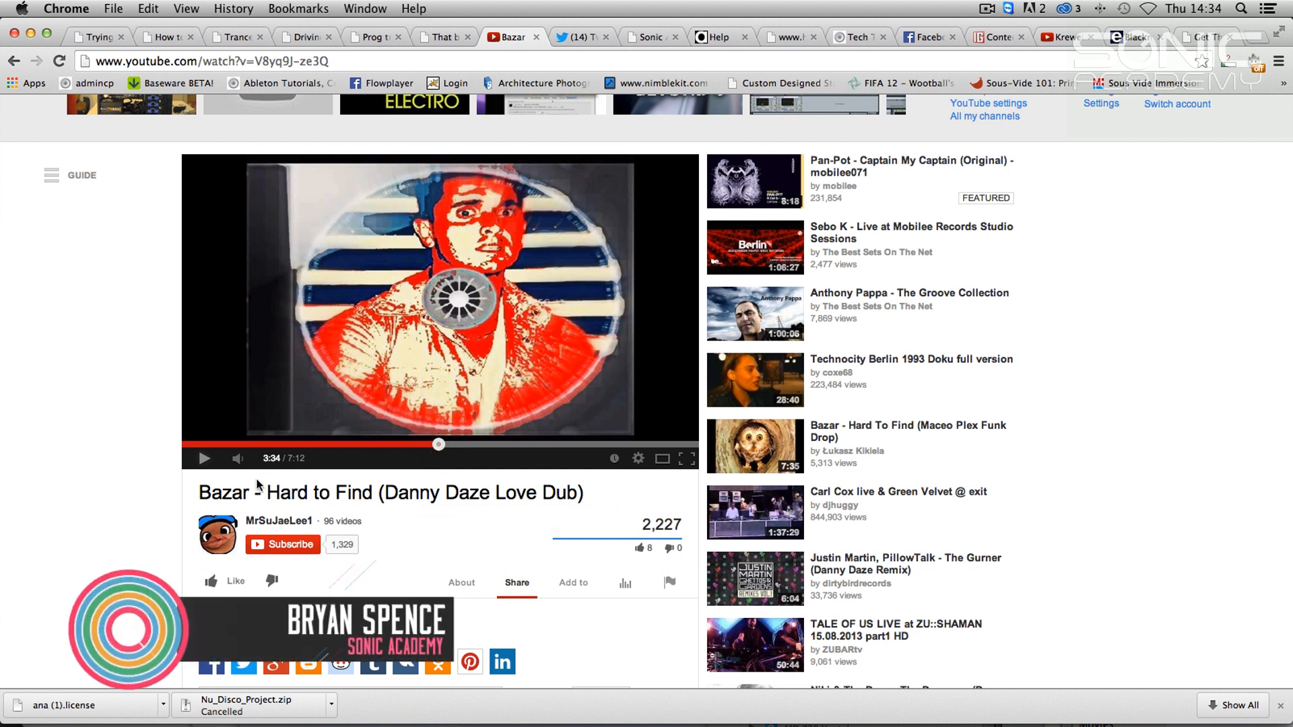
left_click_drag(437, 445, 424, 446)
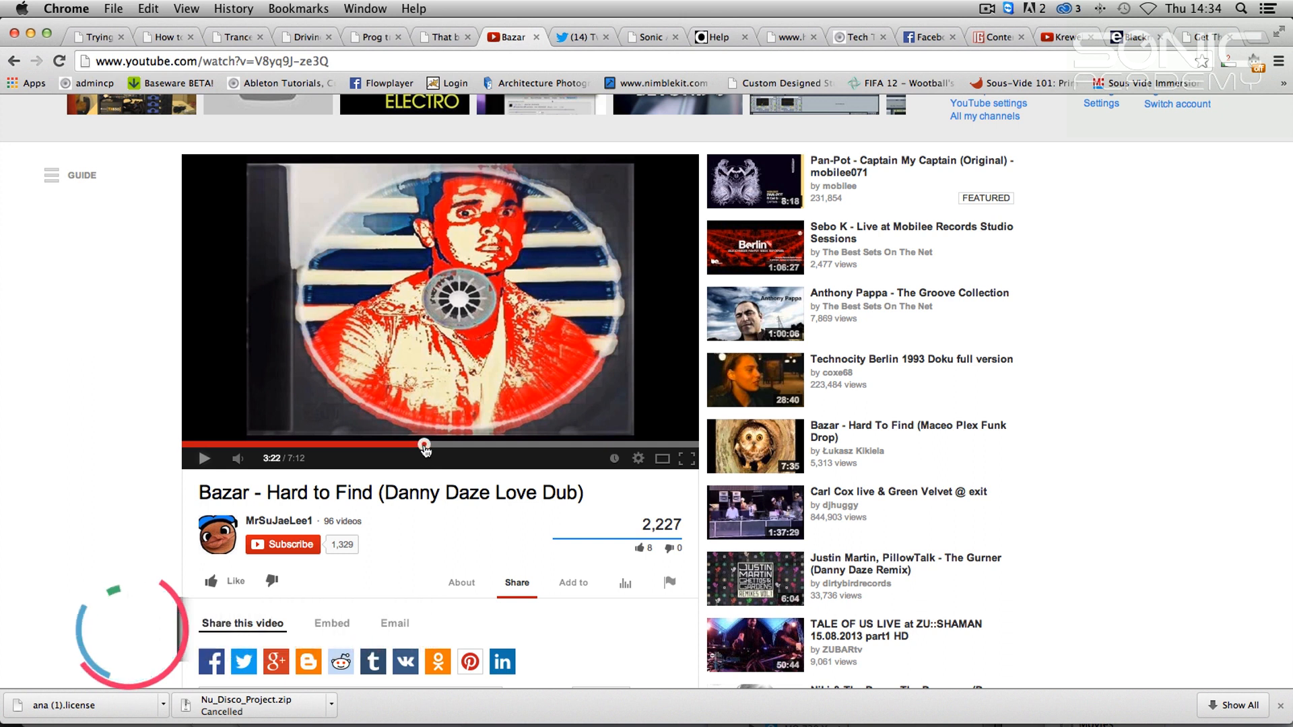
left_click(205, 458)
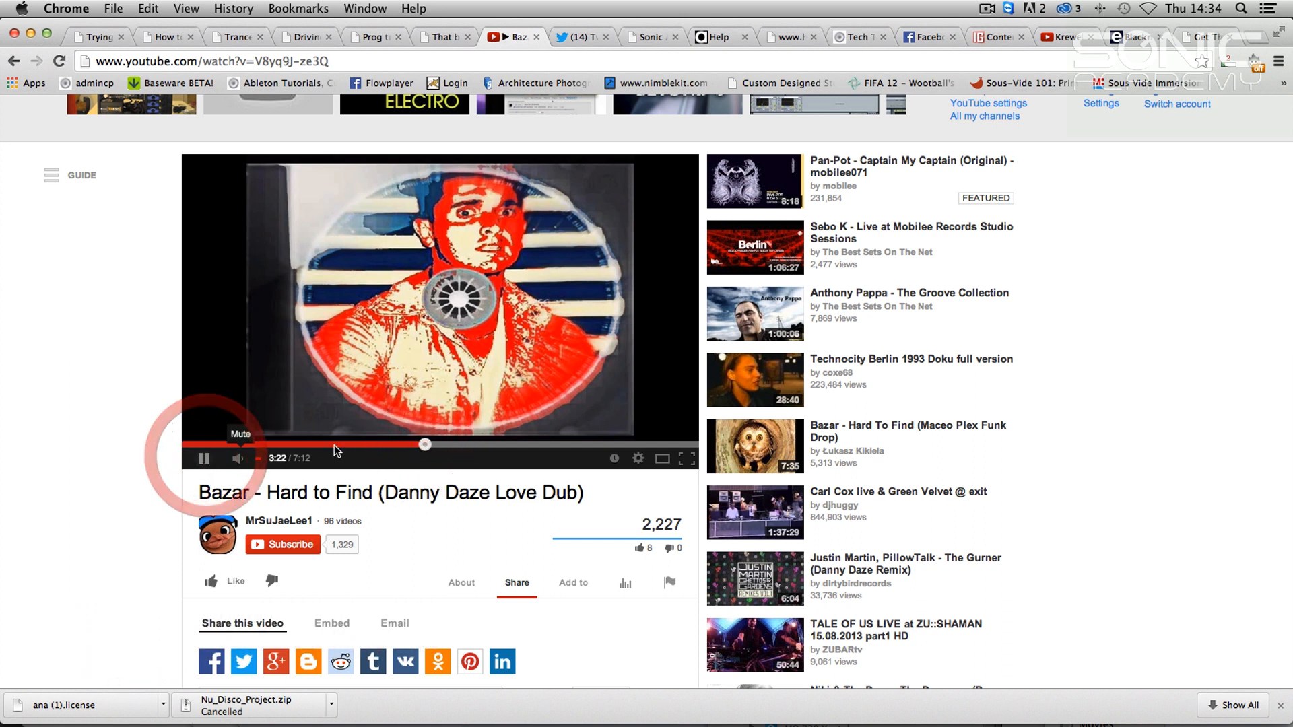
left_click(197, 462)
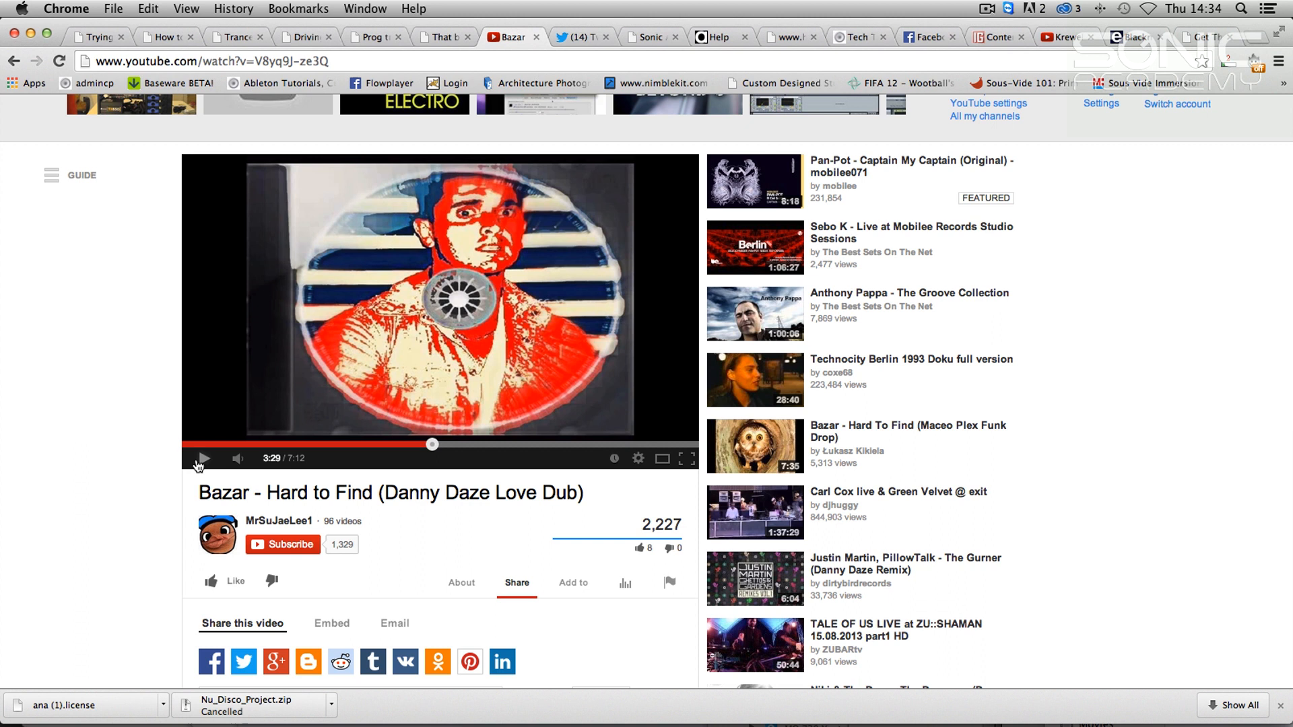
- Switch back to Ableton Live and play the 80s Vibe and 1-A.N.A clips, stopping with the A.N.A track selected
left_click(536, 706)
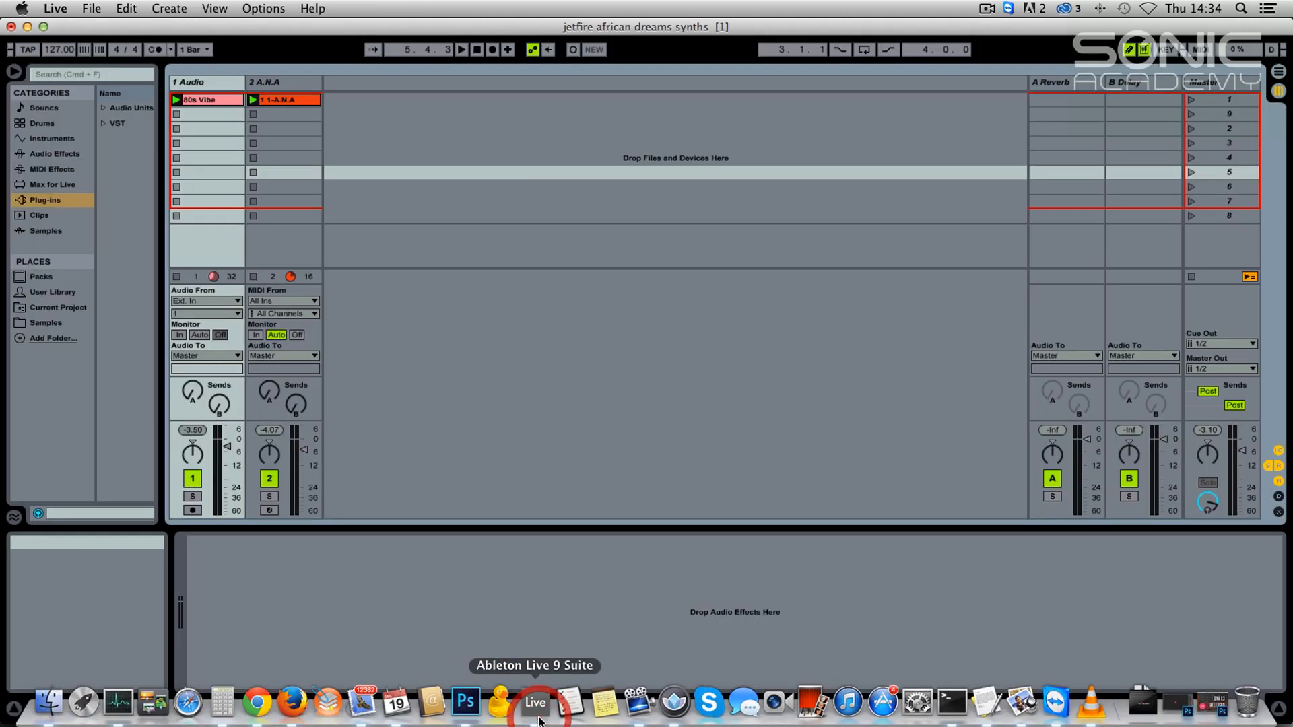
left_click(398, 162)
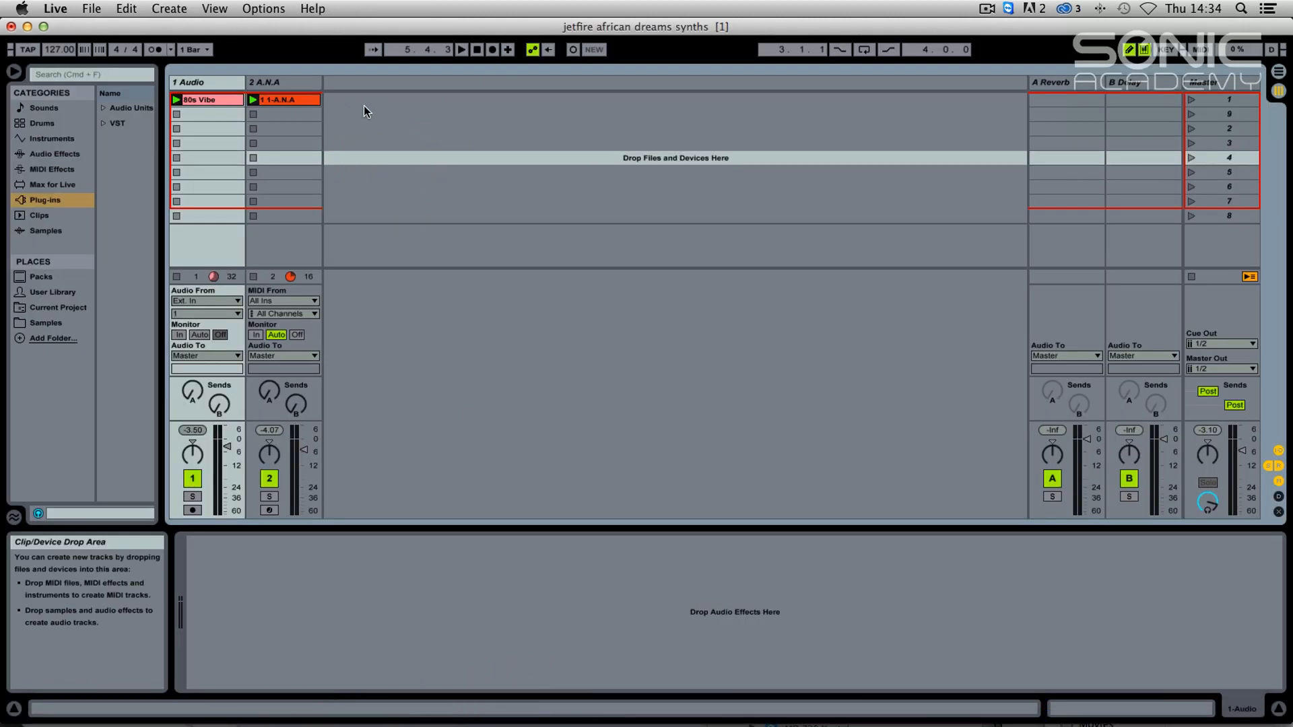
left_click(380, 115)
key("space")
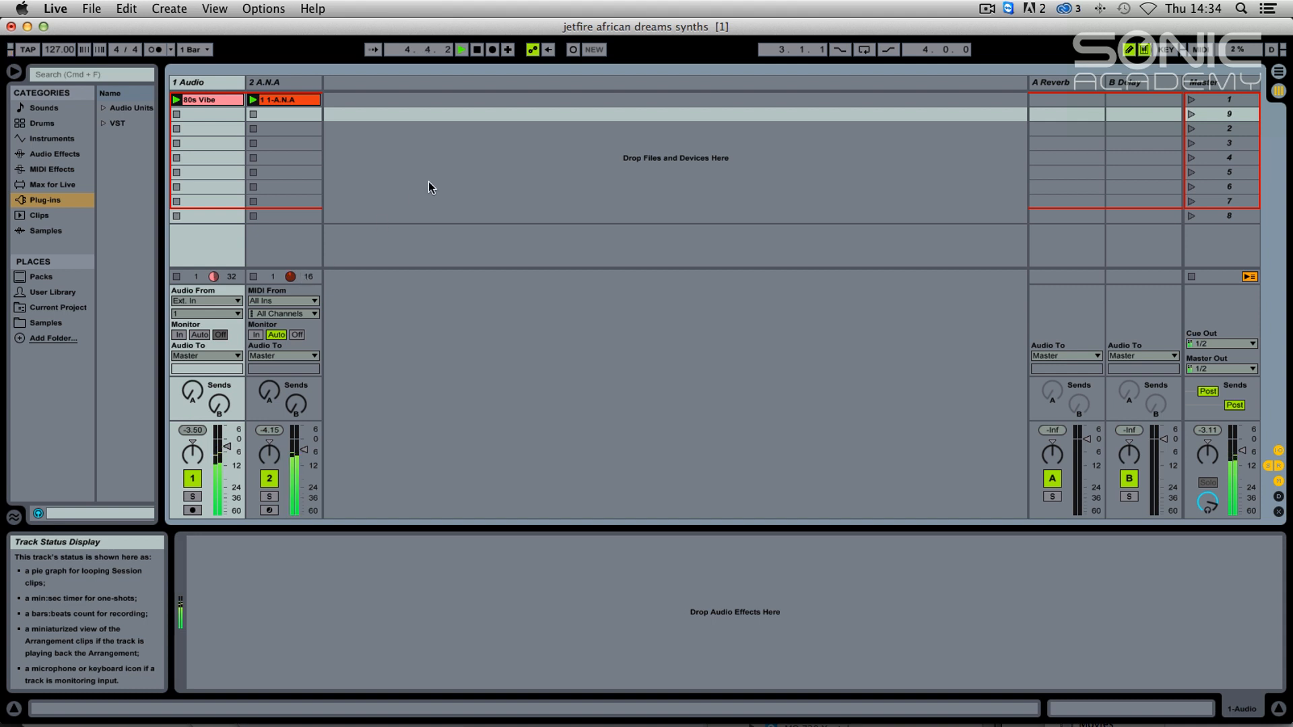
left_click(394, 148)
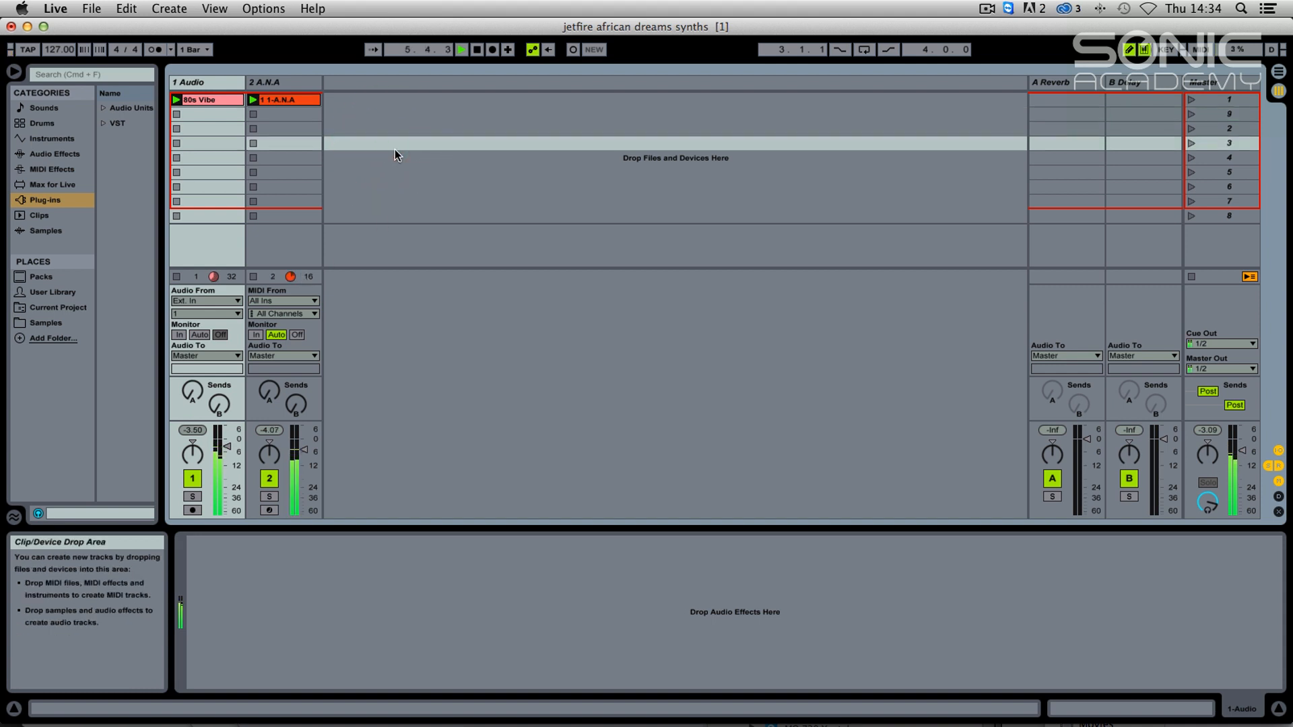
left_click(297, 79)
key("space")
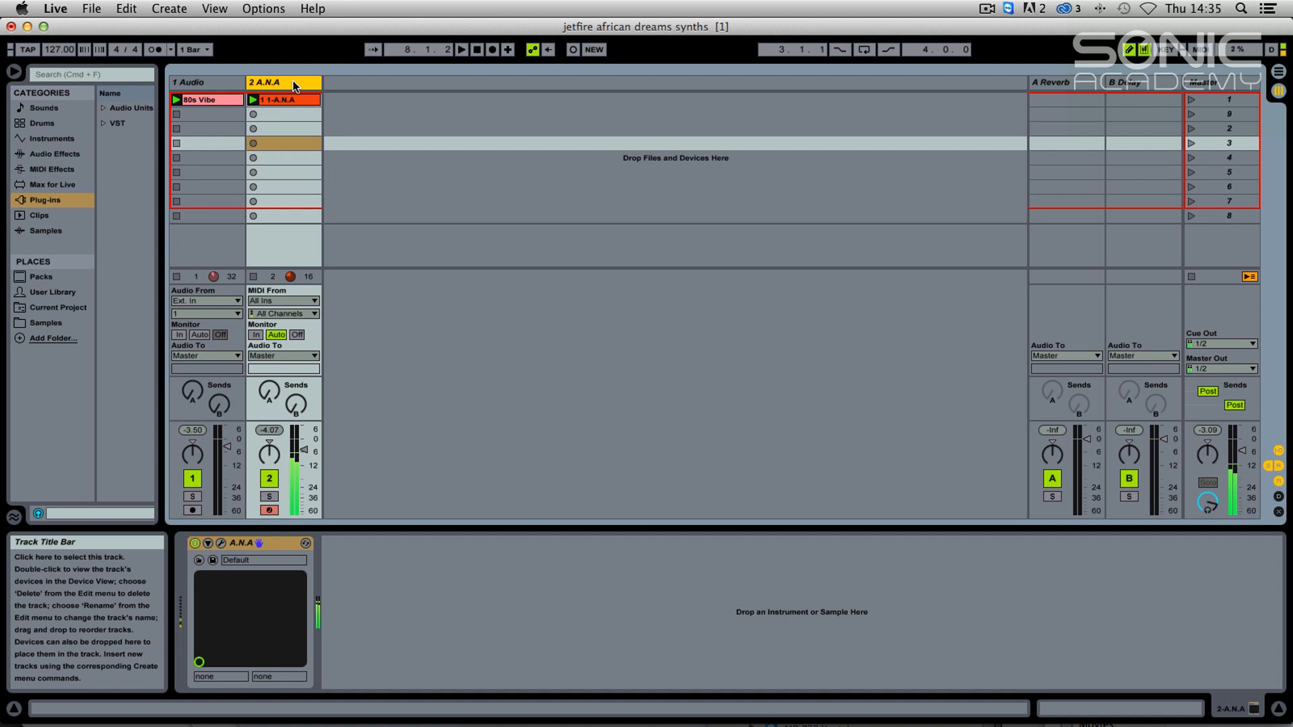
- Insert a new MIDI track after the A.N.A track and move the 1-A.N.A clip into its first slot
left_click(396, 151)
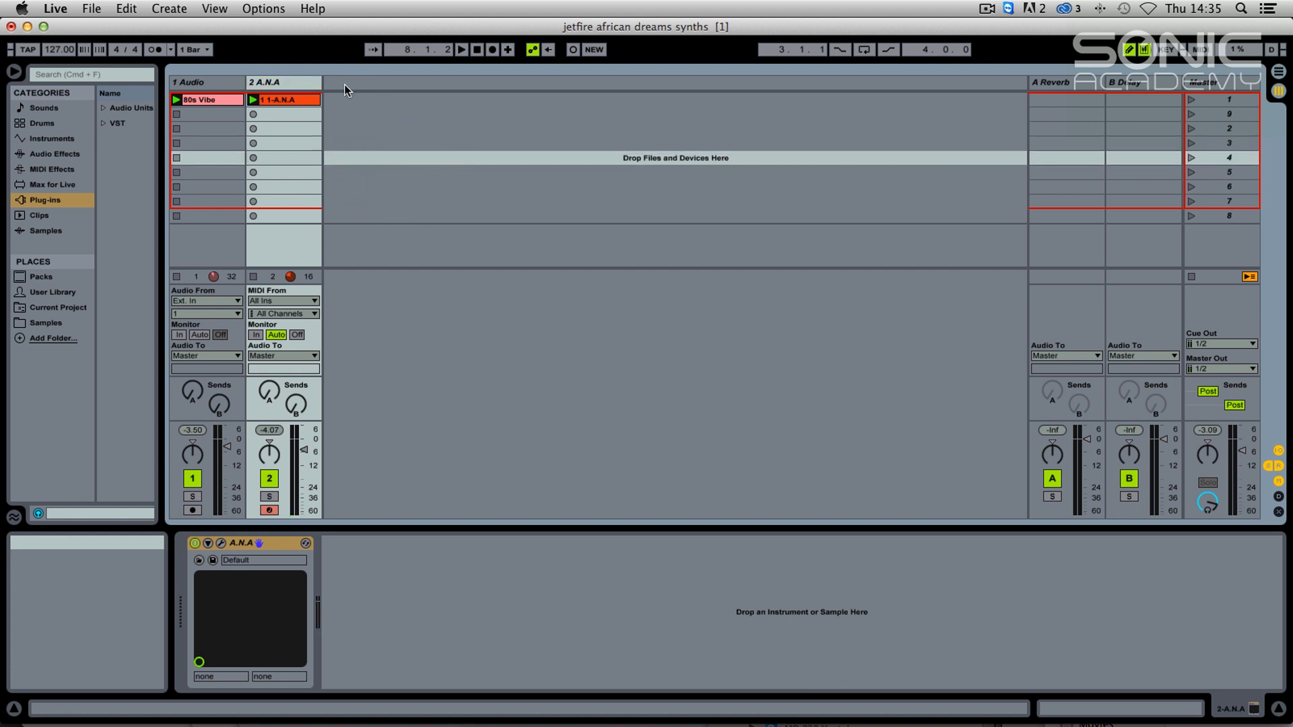
right_click(344, 83)
left_click(397, 105)
left_click_drag(273, 109, 370, 106)
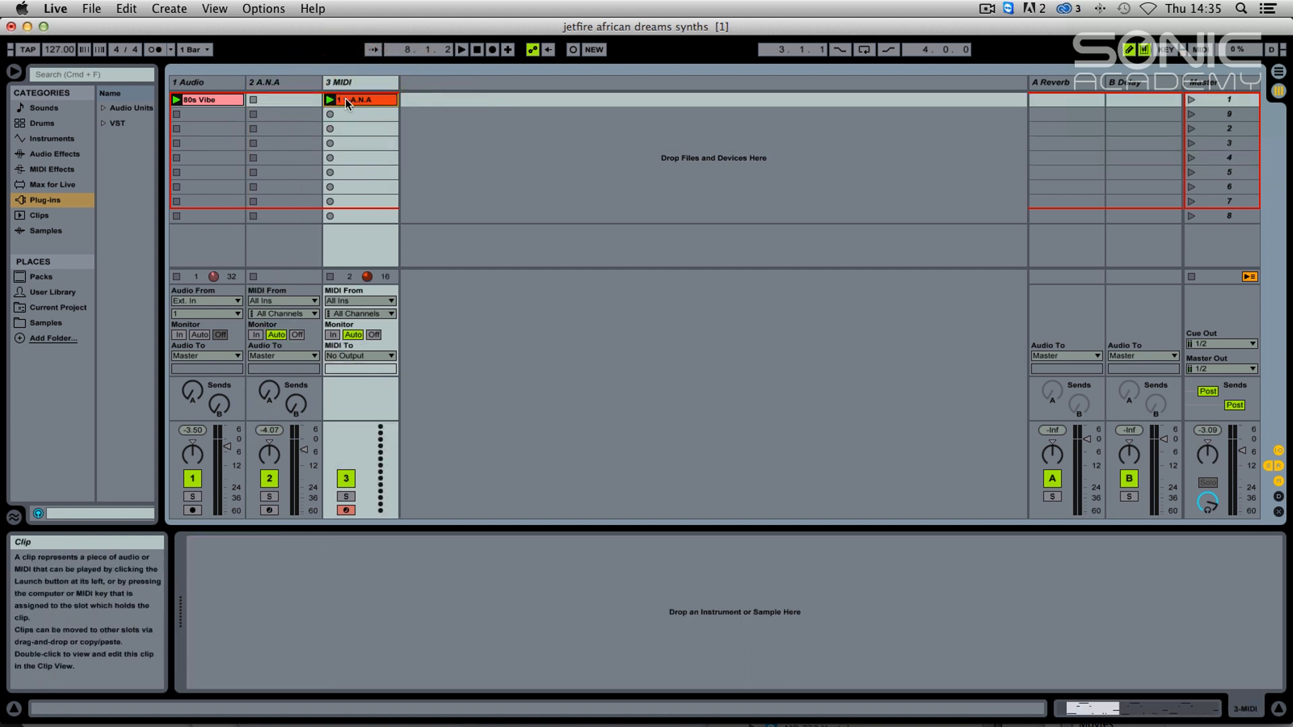
- Examine the moved clip's notes in an enlarged piano roll and return to the A.N.A track
double_click(347, 102)
left_click_drag(489, 500, 499, 236)
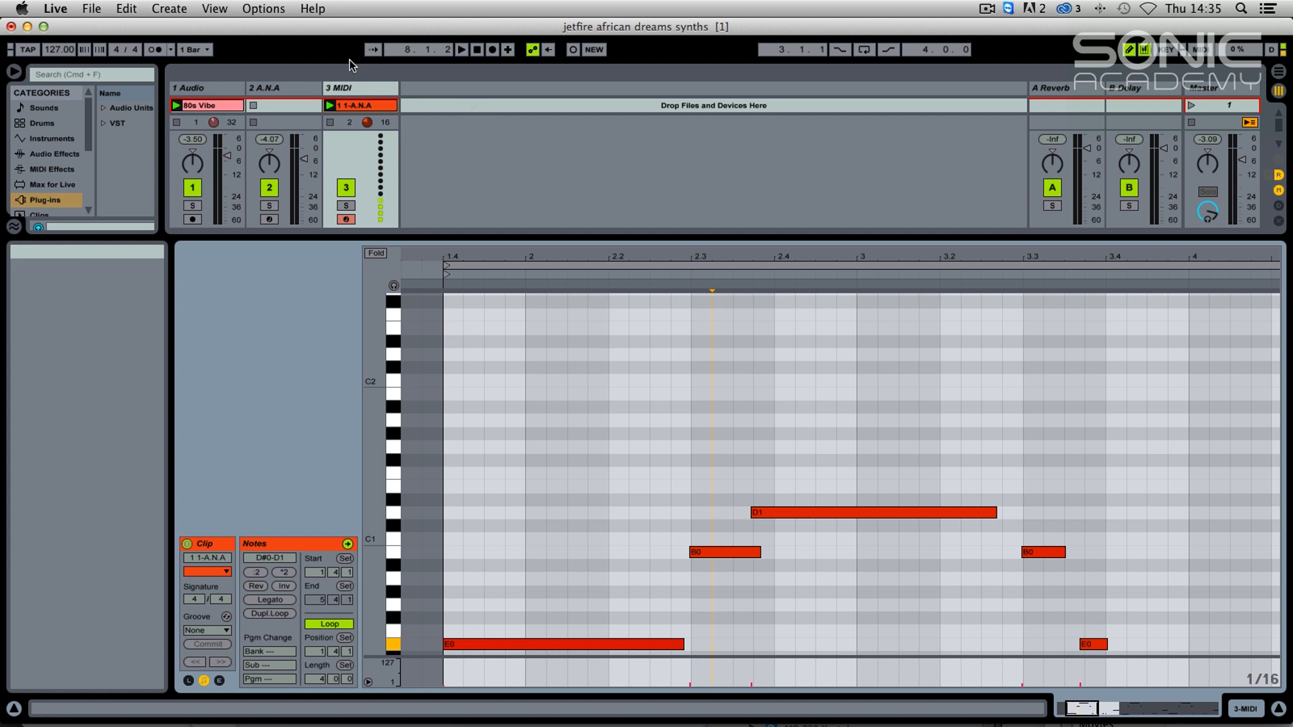
left_click(296, 87)
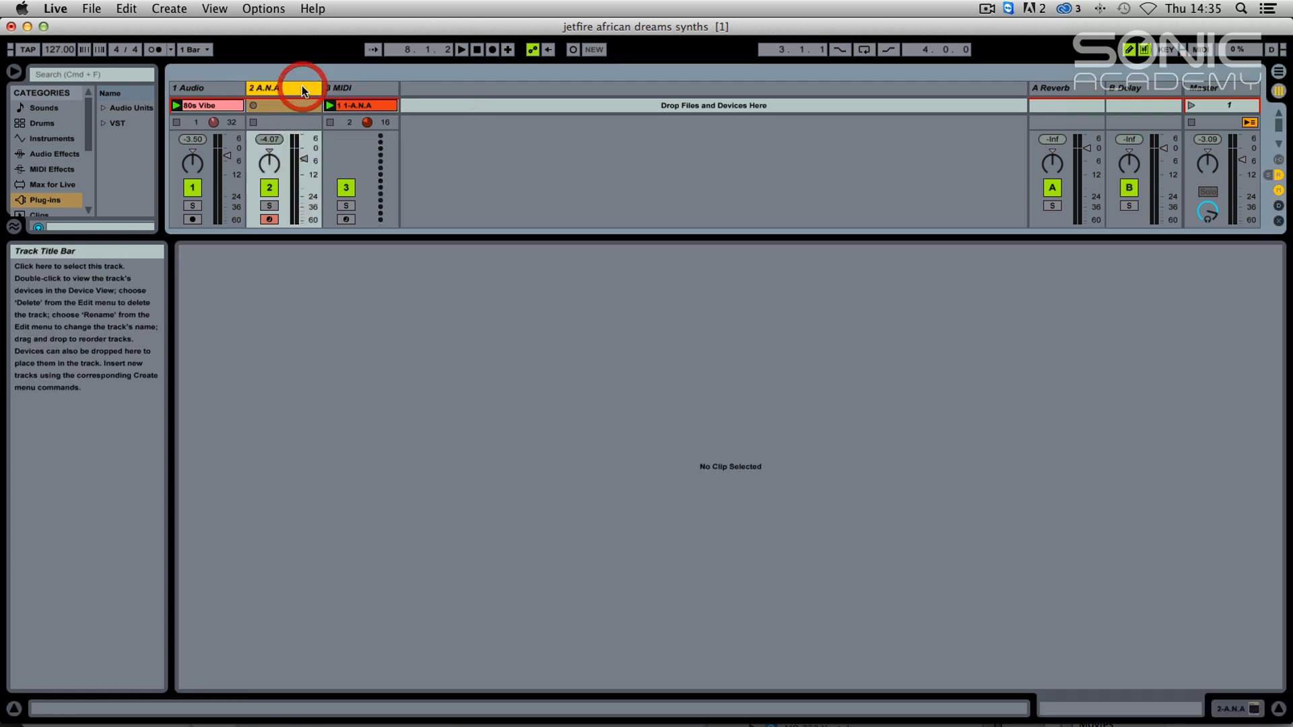
- Load the Sonic Academy A.N.A Audio Unit instrument onto the new MIDI track
left_click(103, 108)
left_click(113, 155)
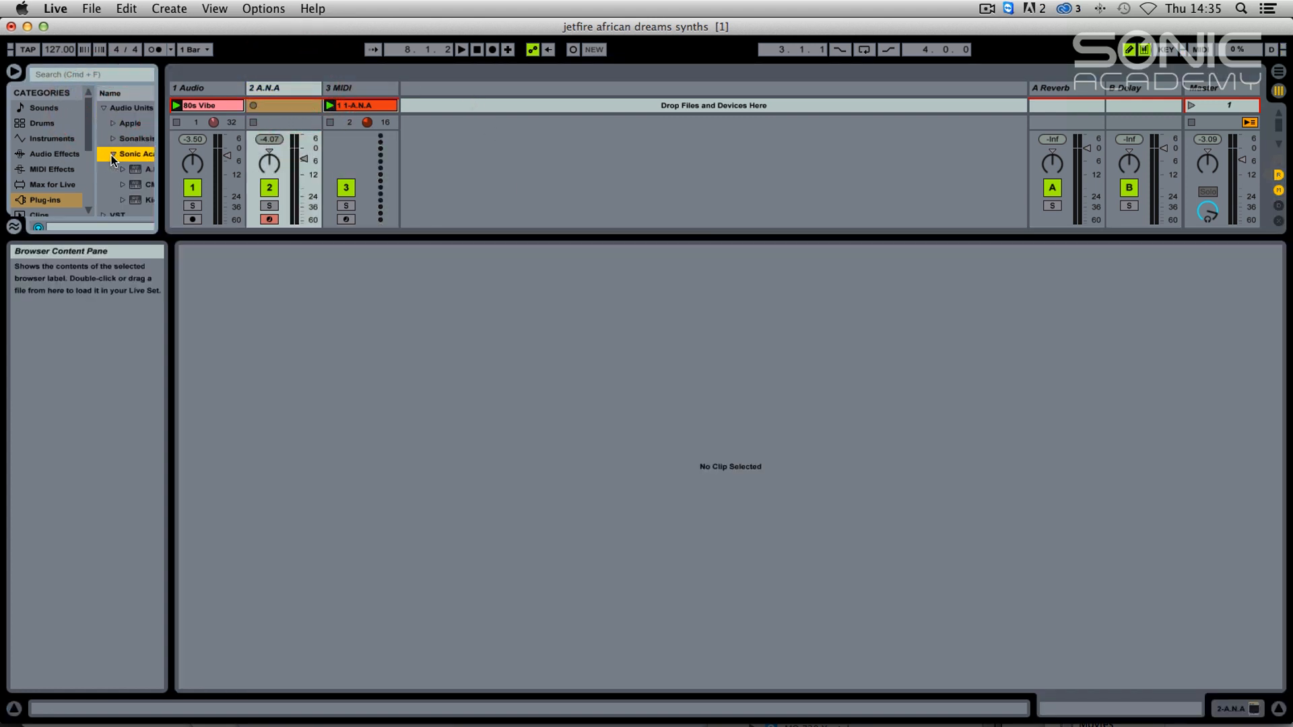
left_click_drag(144, 169, 763, 236)
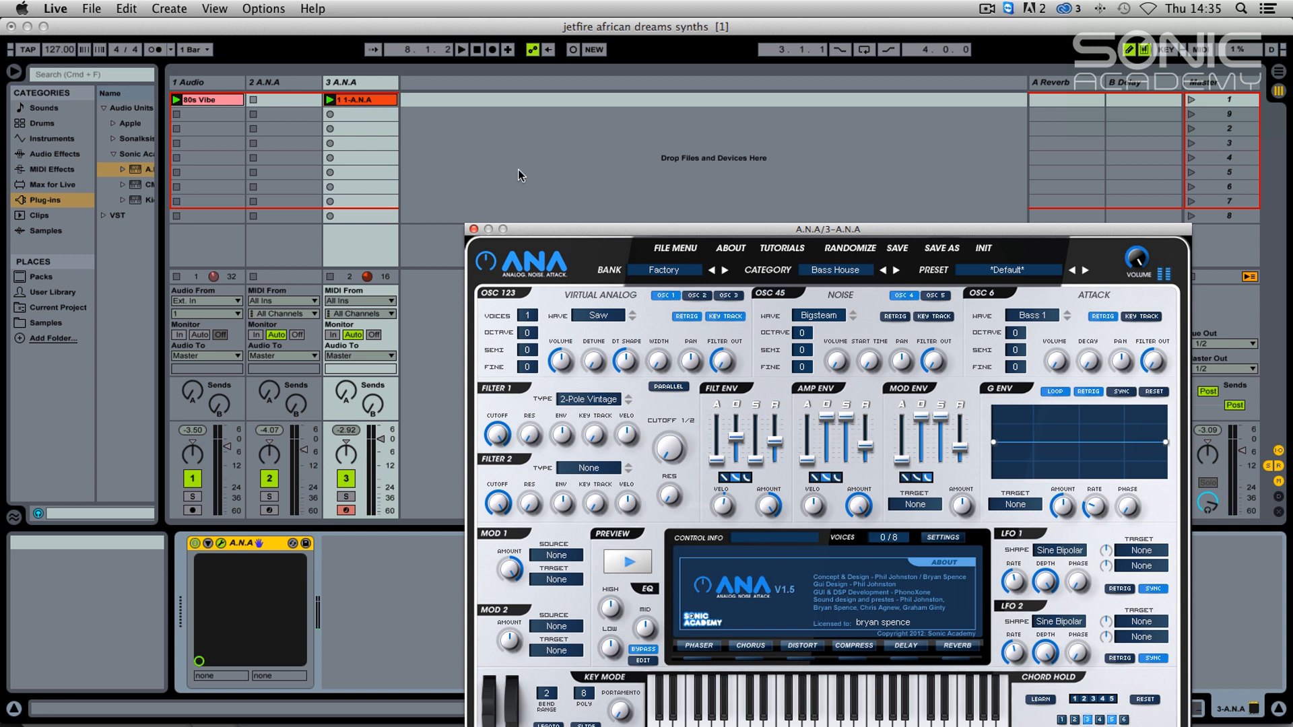
- Open the 1-A.N.A clip on track 3, move the synth window fully into view and shrink the clip editor
double_click(349, 100)
left_click_drag(538, 230, 344, 79)
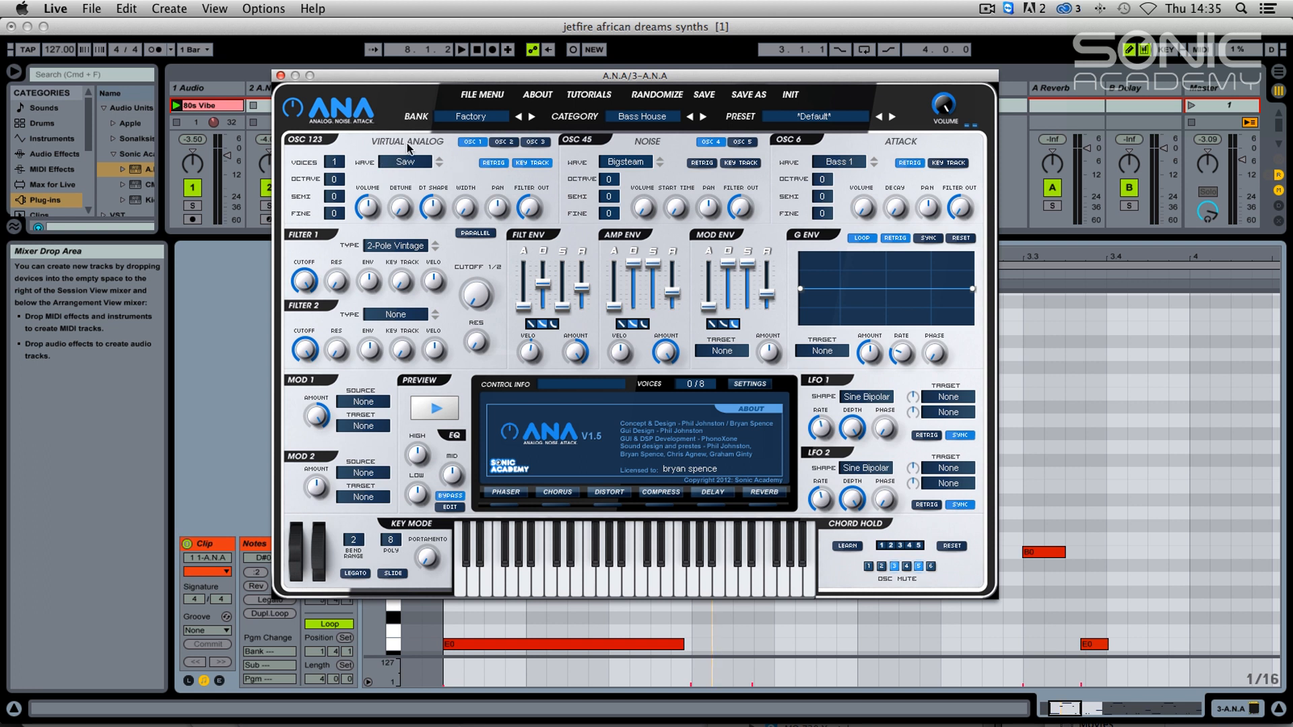
left_click_drag(256, 236, 259, 438)
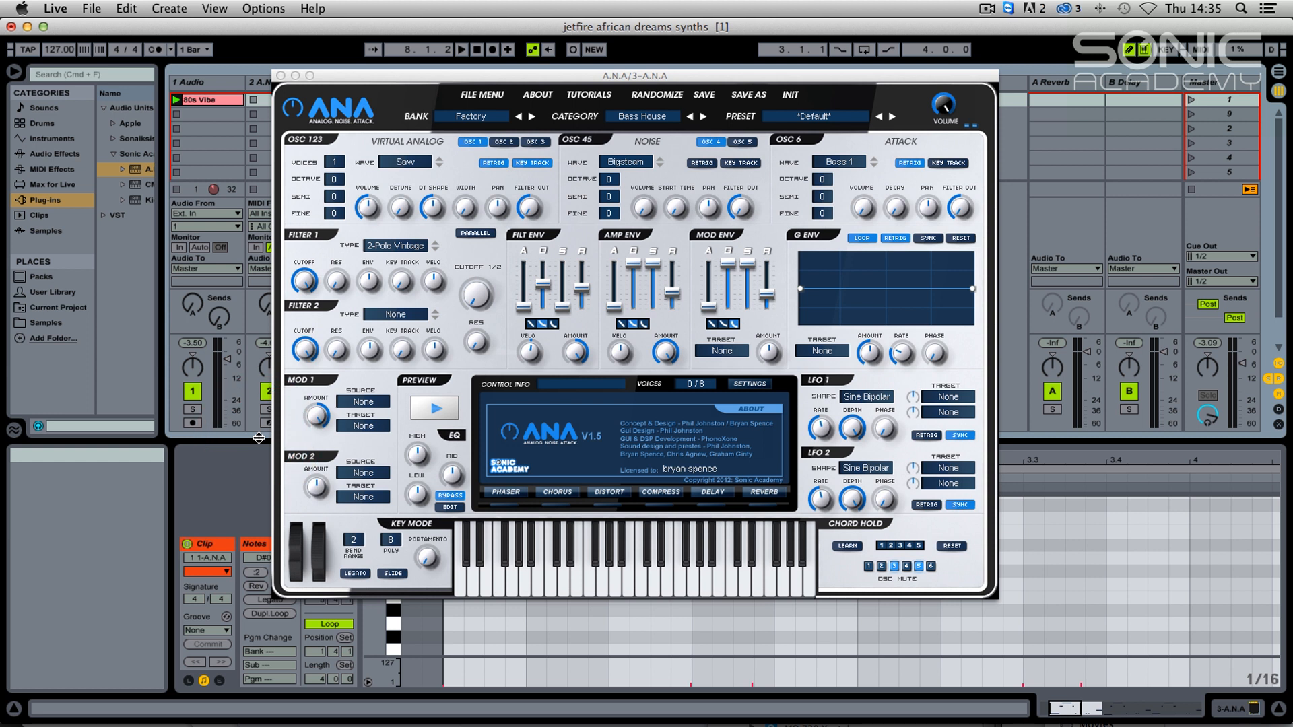
- Change the waveform of oscillator 1 in the A.N.A synth to TriSub
left_click(410, 163)
left_click(439, 166)
left_click(407, 163)
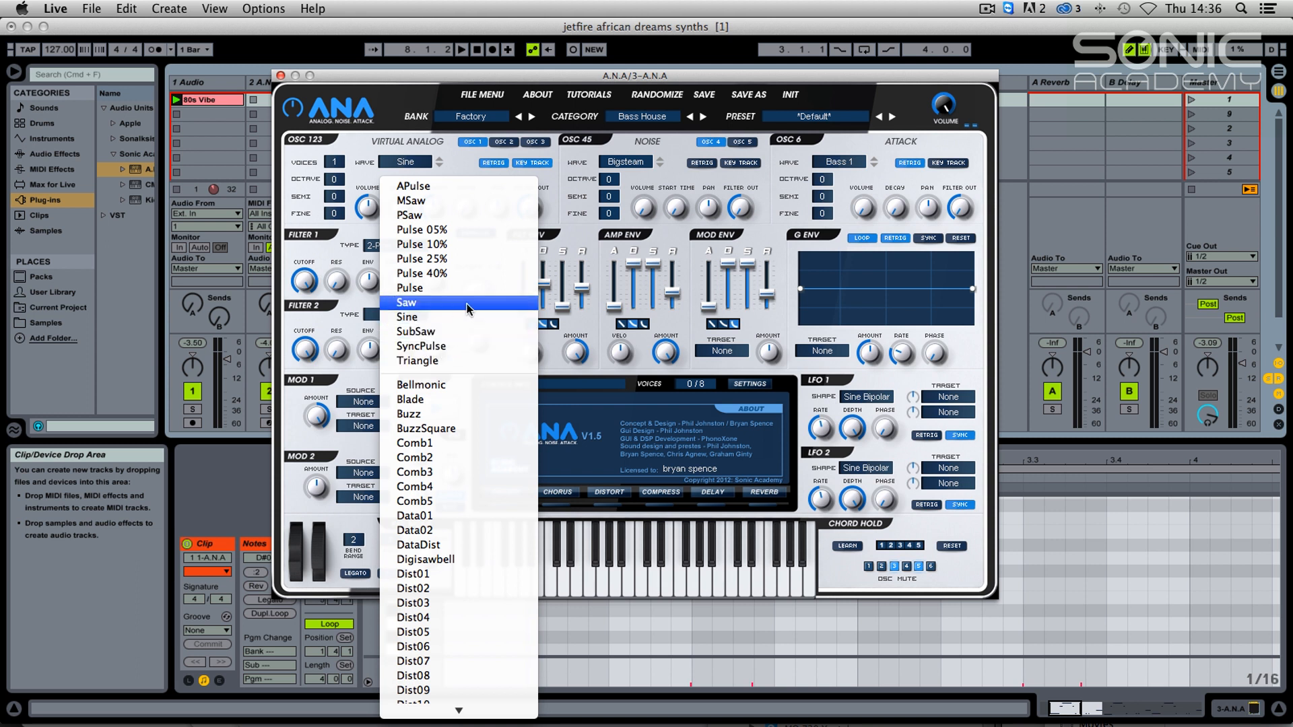
scroll(469, 308, "down", 9)
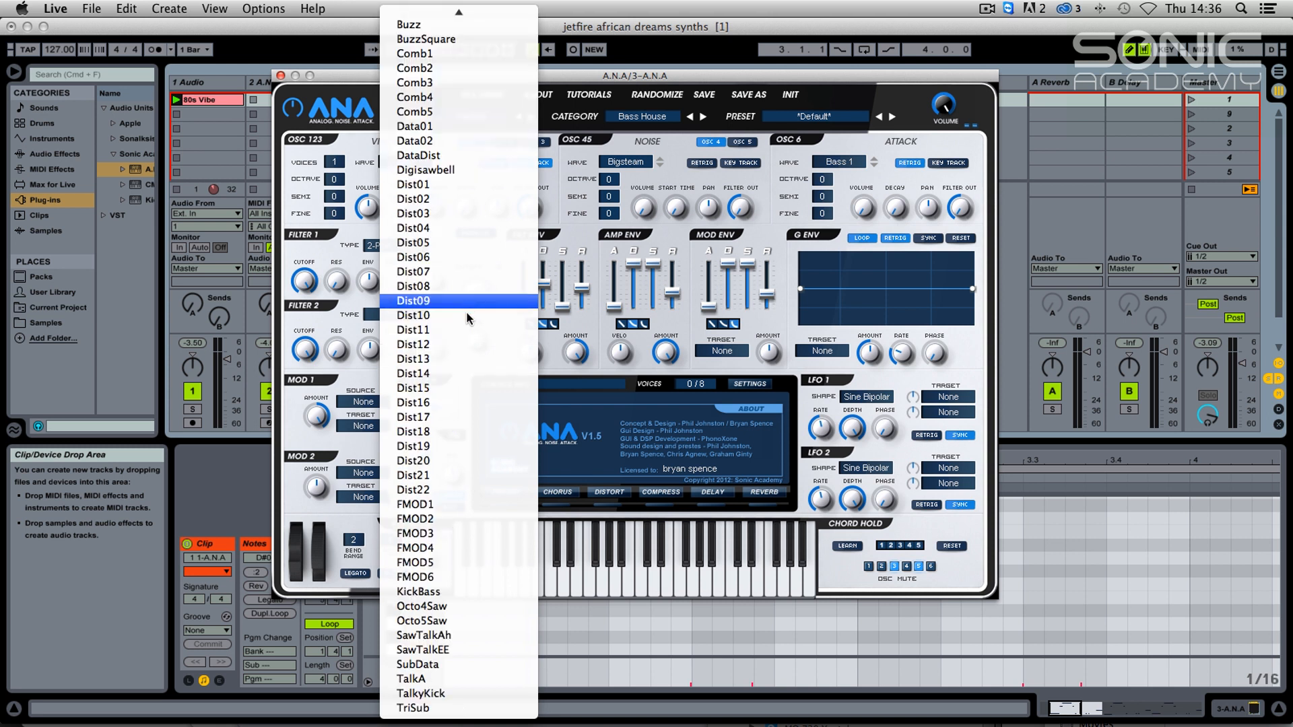
left_click(436, 708)
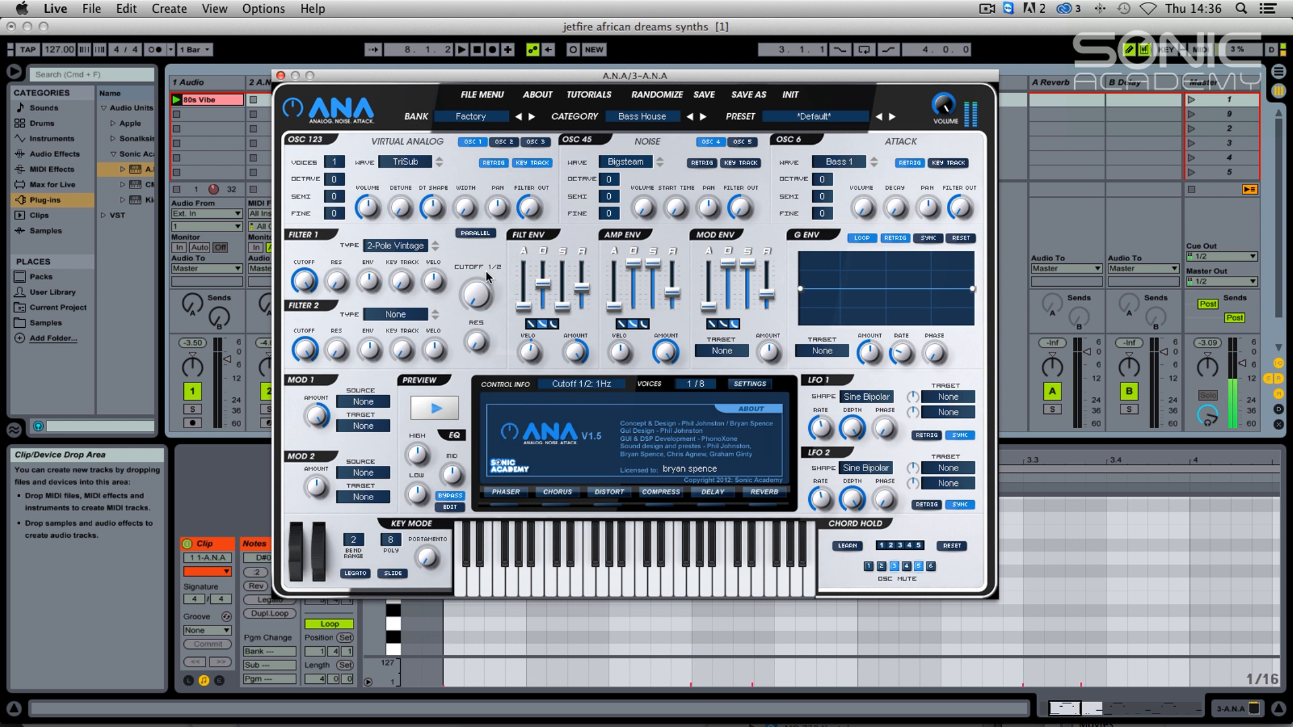
- Try the Triangle waveform on oscillator 1 for comparison, restore TriSub and audition it with the track
left_click(409, 157)
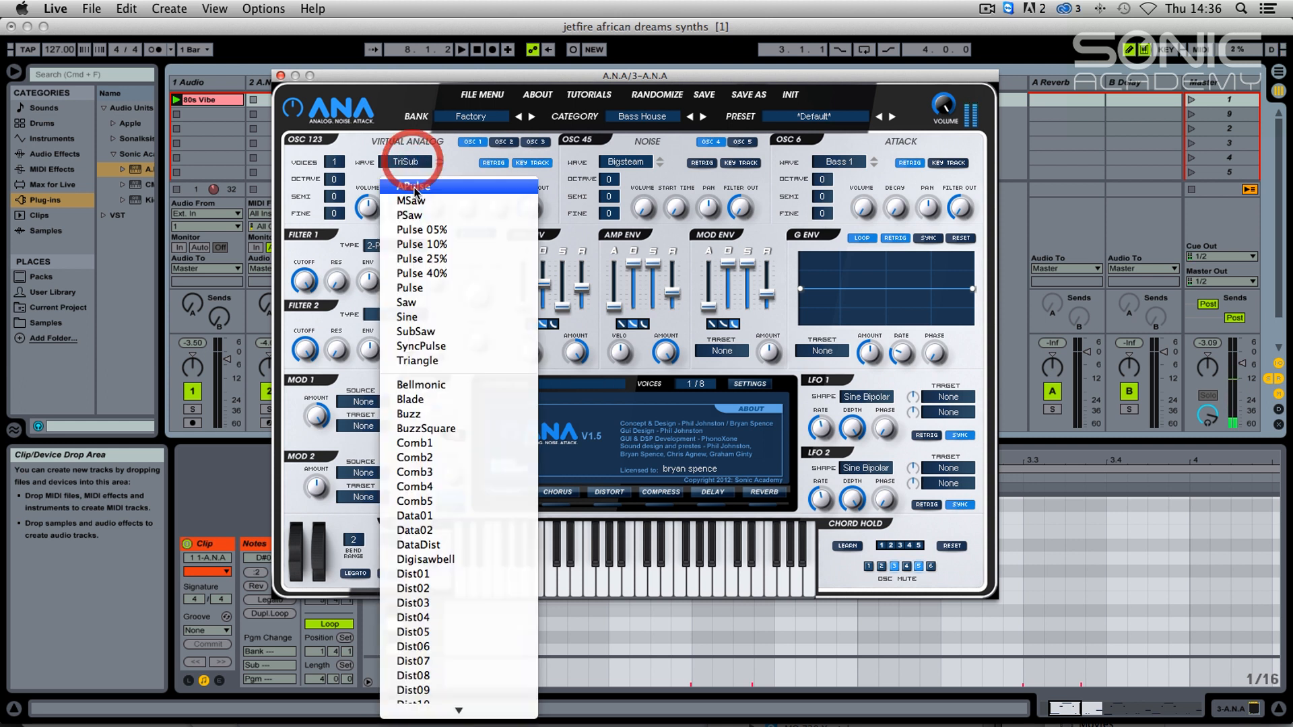
left_click(438, 362)
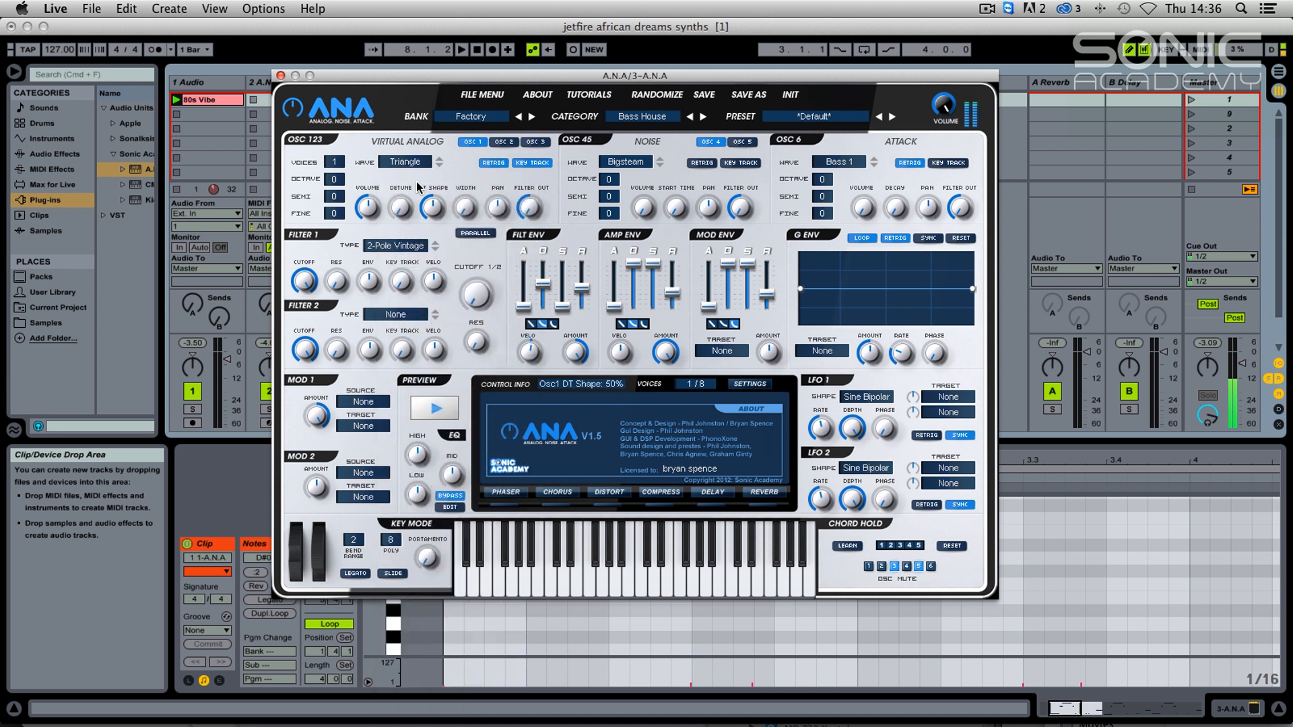
left_click(406, 162)
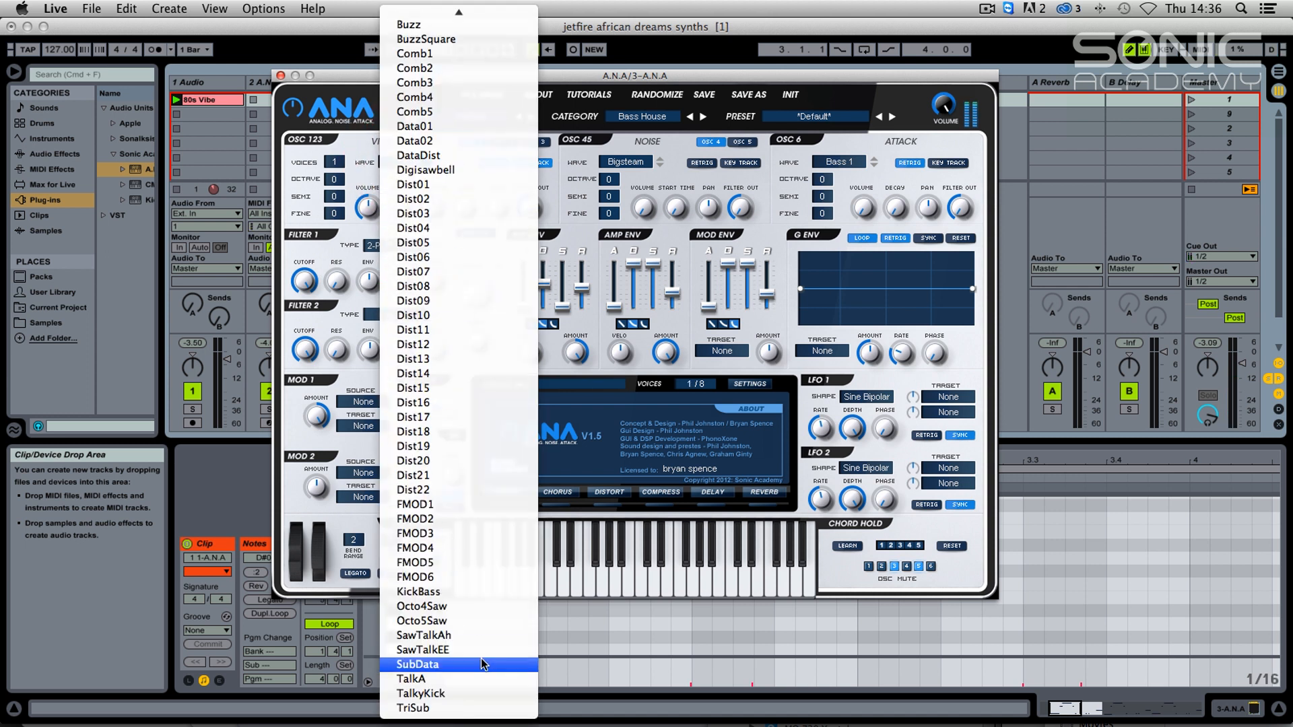
left_click(418, 697)
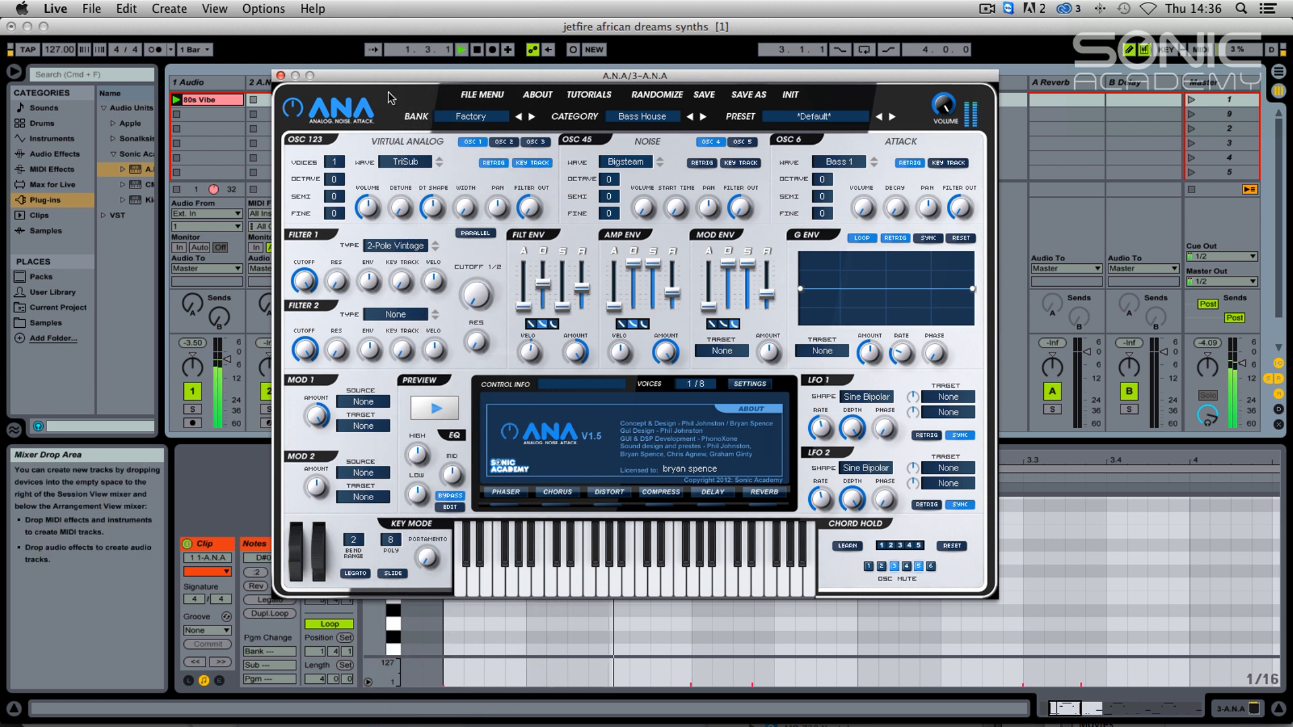
mouse_move(402, 214)
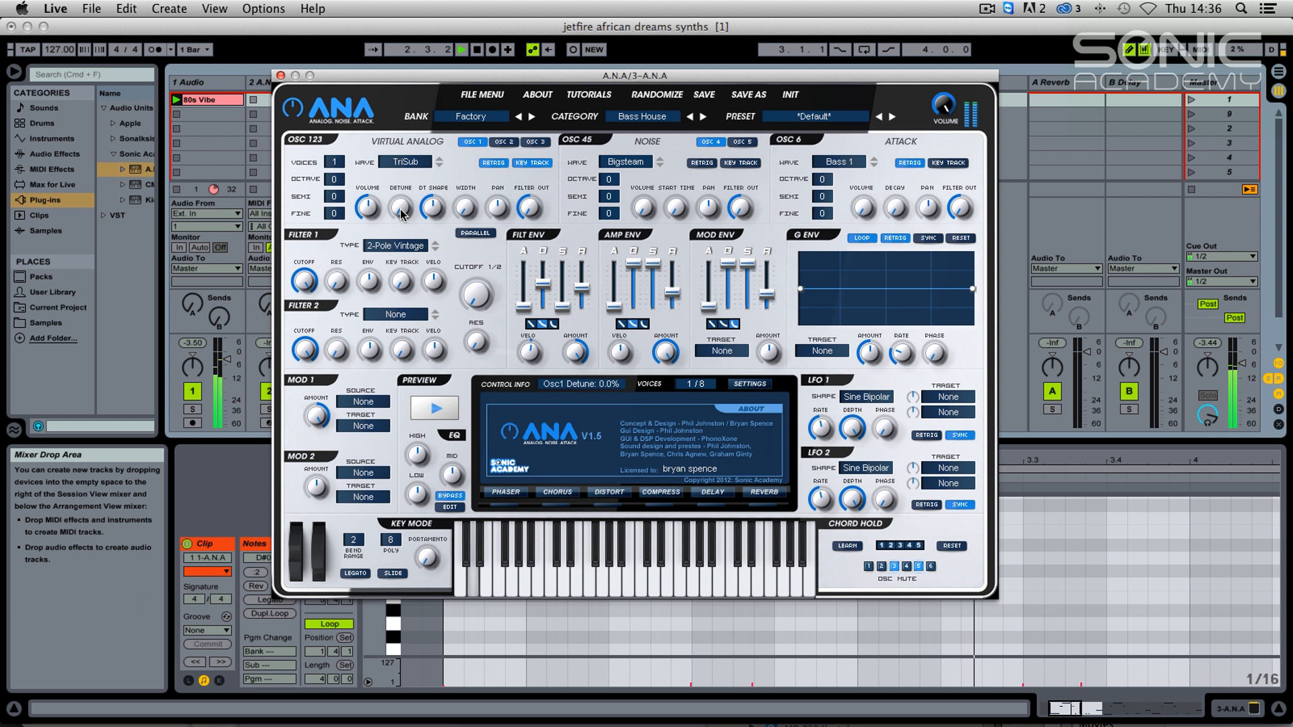
key("space")
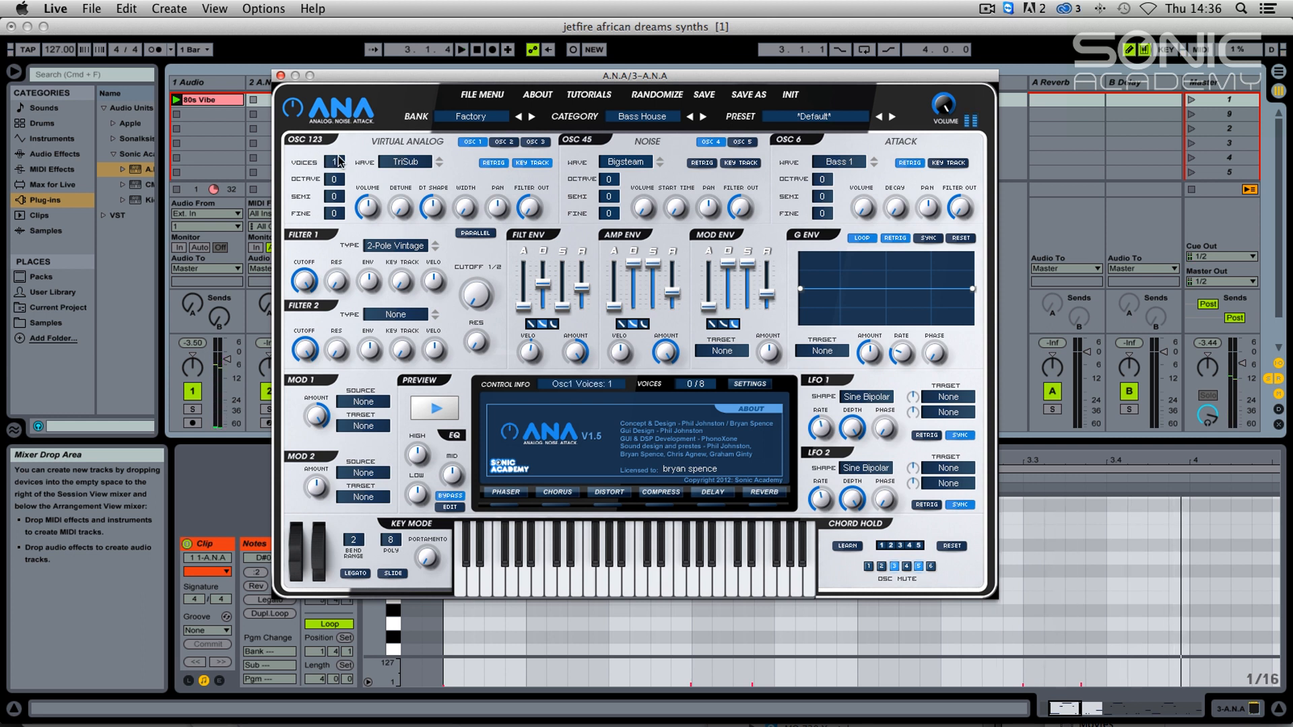
- Set oscillator 1 to 2 voices and raise its detune amount
left_click_drag(340, 162, 341, 131)
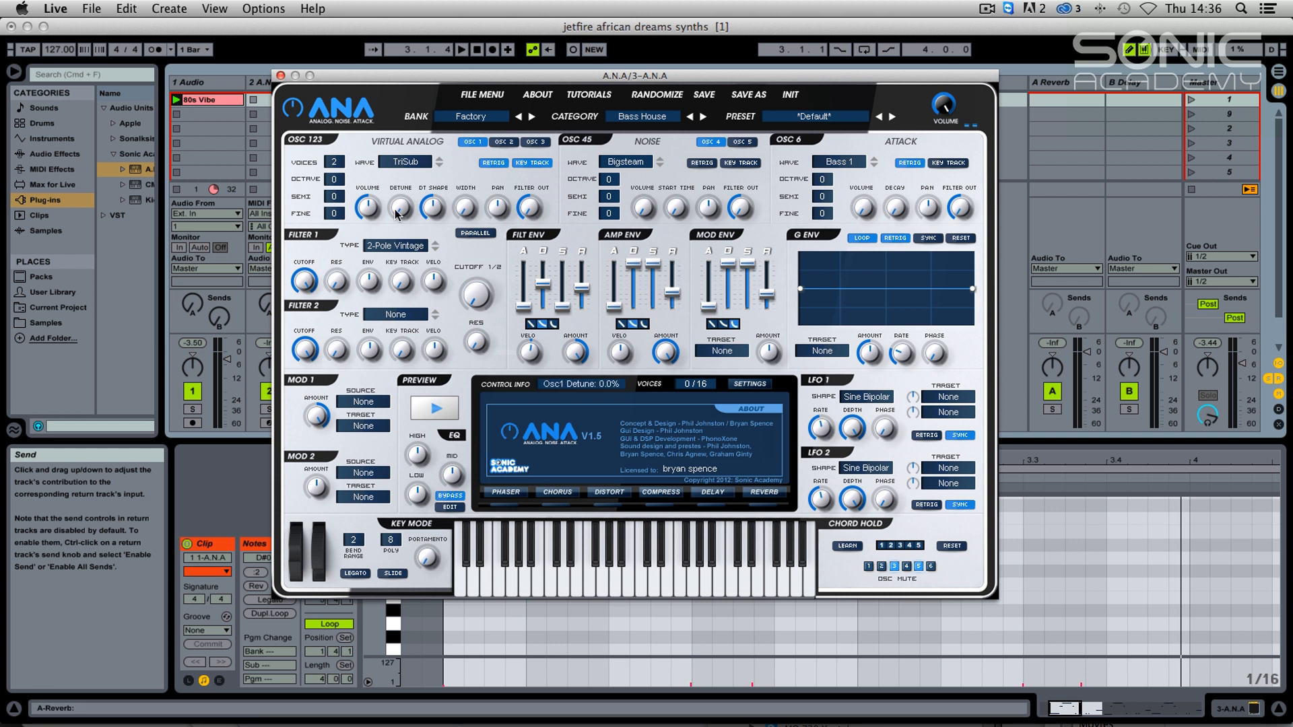
left_click_drag(402, 168, 404, 123)
left_click_drag(454, 1, 453, 1)
left_click_drag(404, 221, 431, 118)
key("space")
- Adjust oscillator 1's stereo width by ear during playback, settling at about 28%
left_click_drag(464, 195, 441, 386)
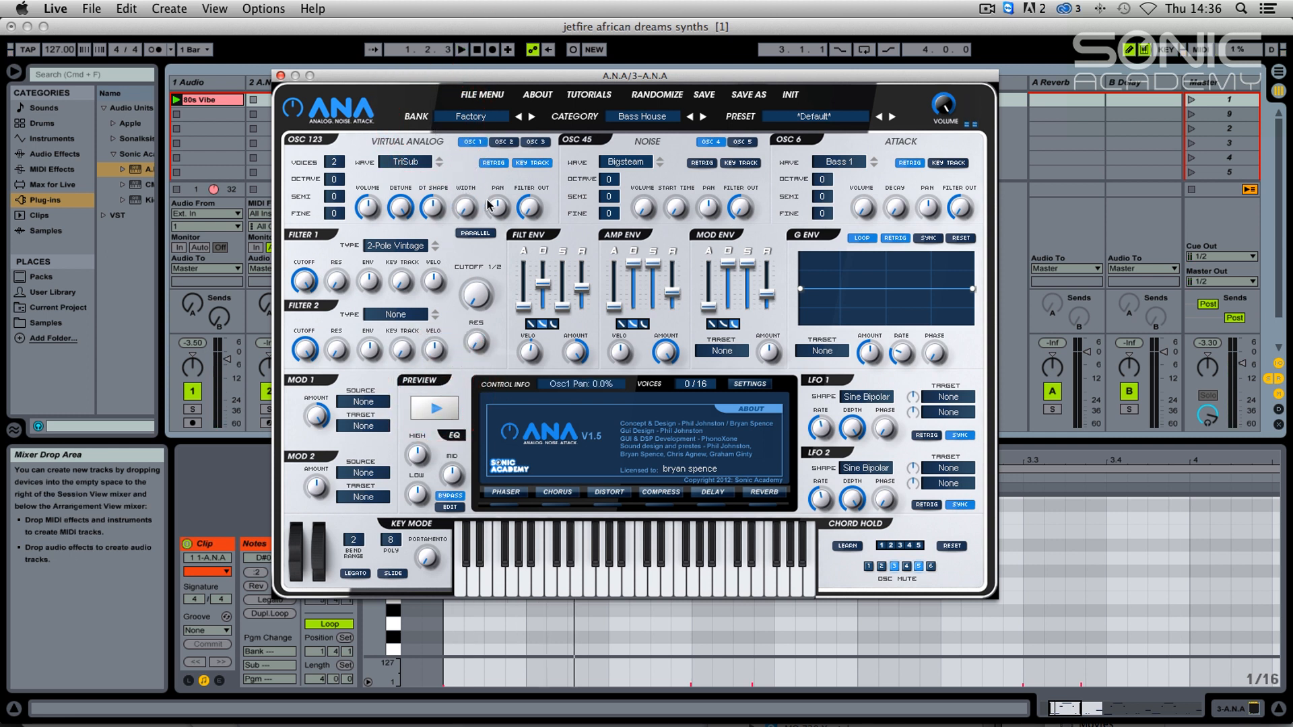
key("space")
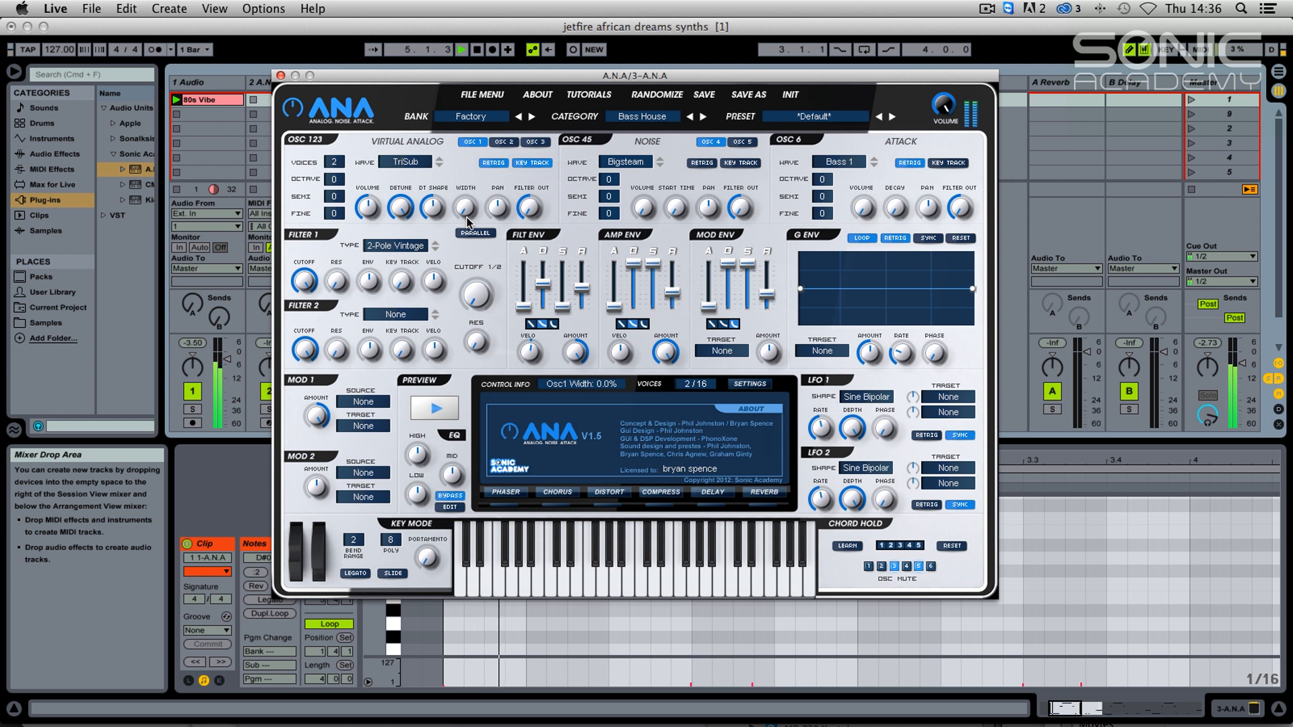
left_click_drag(462, 212, 456, 32)
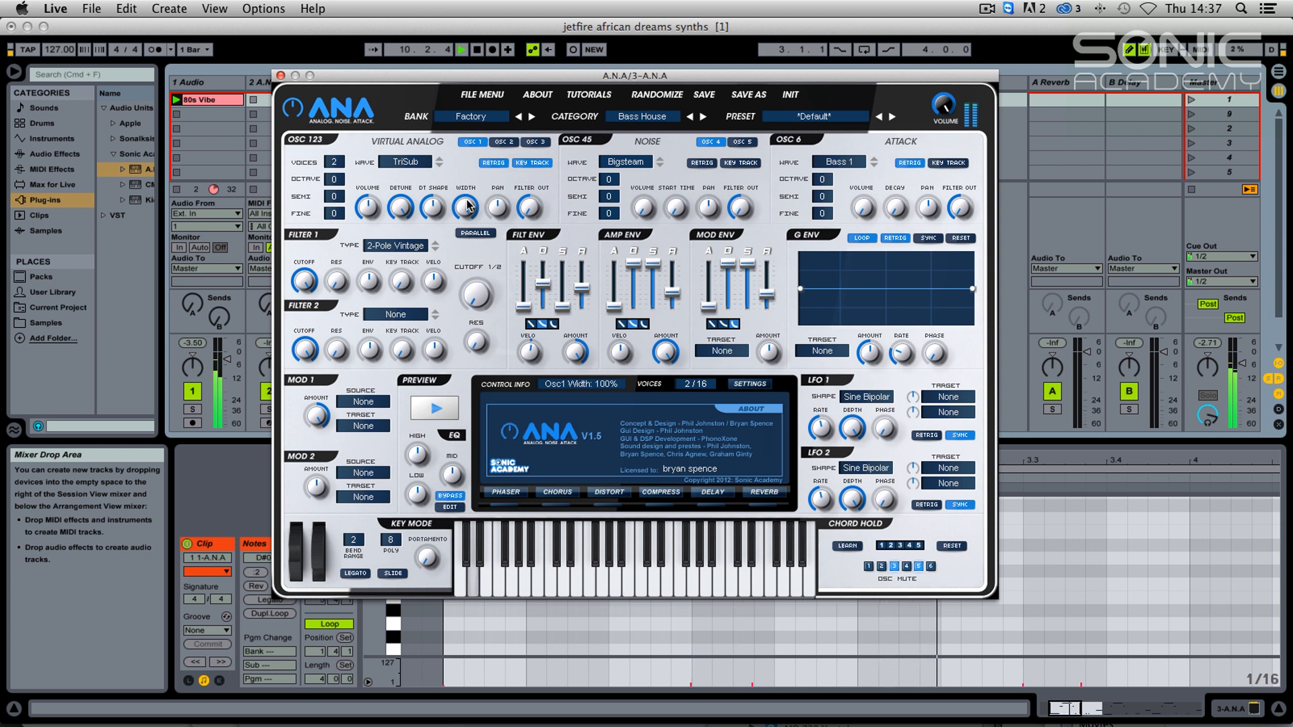
left_click_drag(468, 206, 440, 323)
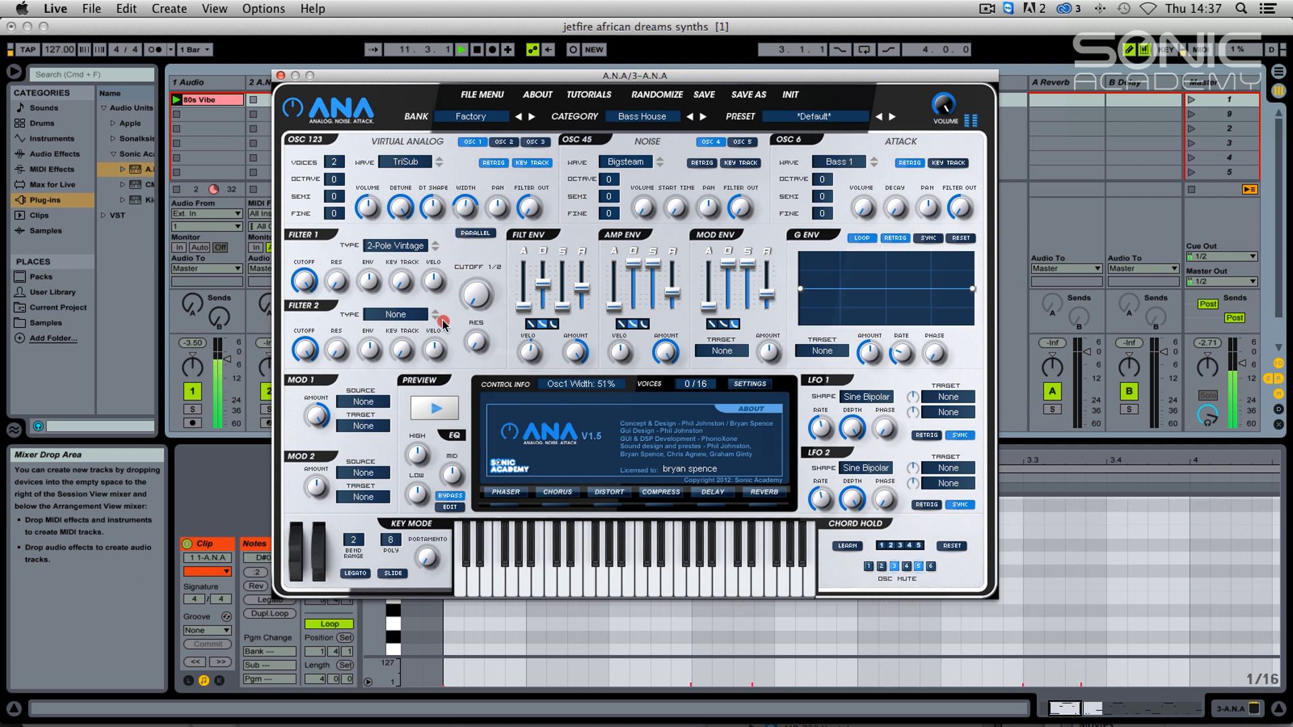
left_click_drag(436, 381, 435, 364)
left_click_drag(465, 208, 469, 214)
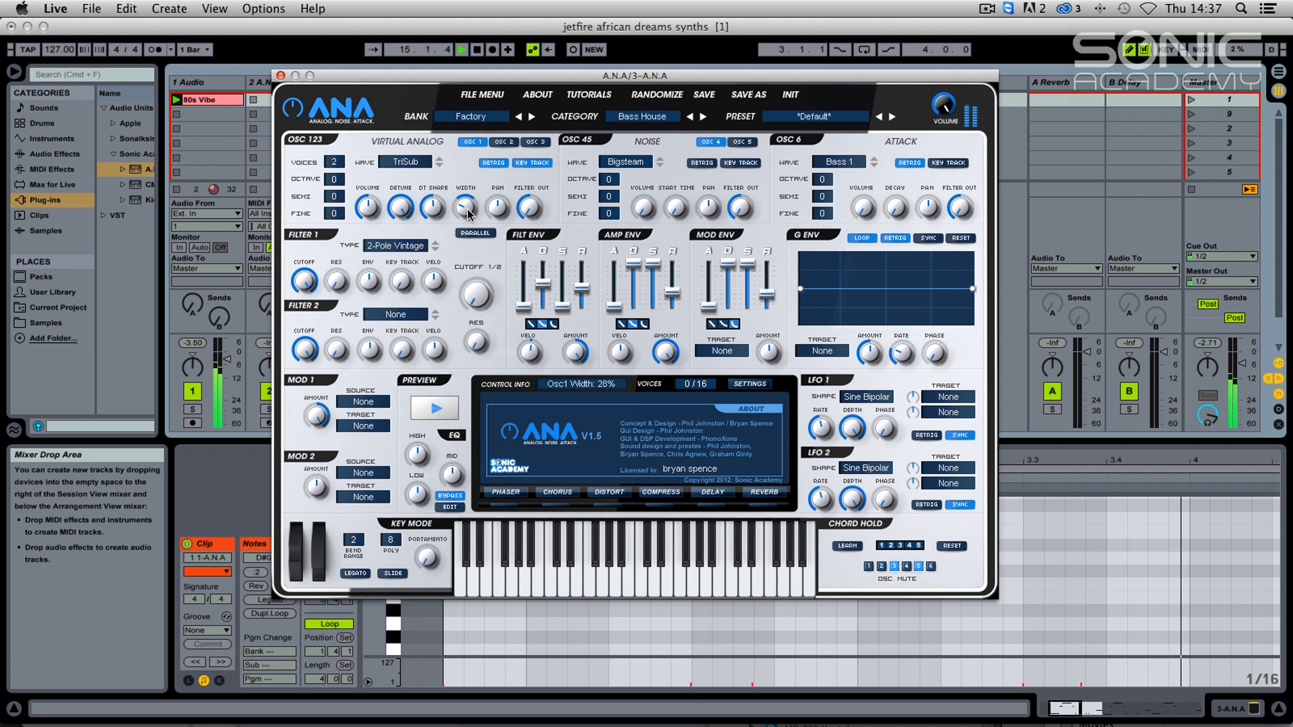
- Enable oscillator 2 in the A.N.A synth with a Sine waveform and 1 voice
left_click(501, 142)
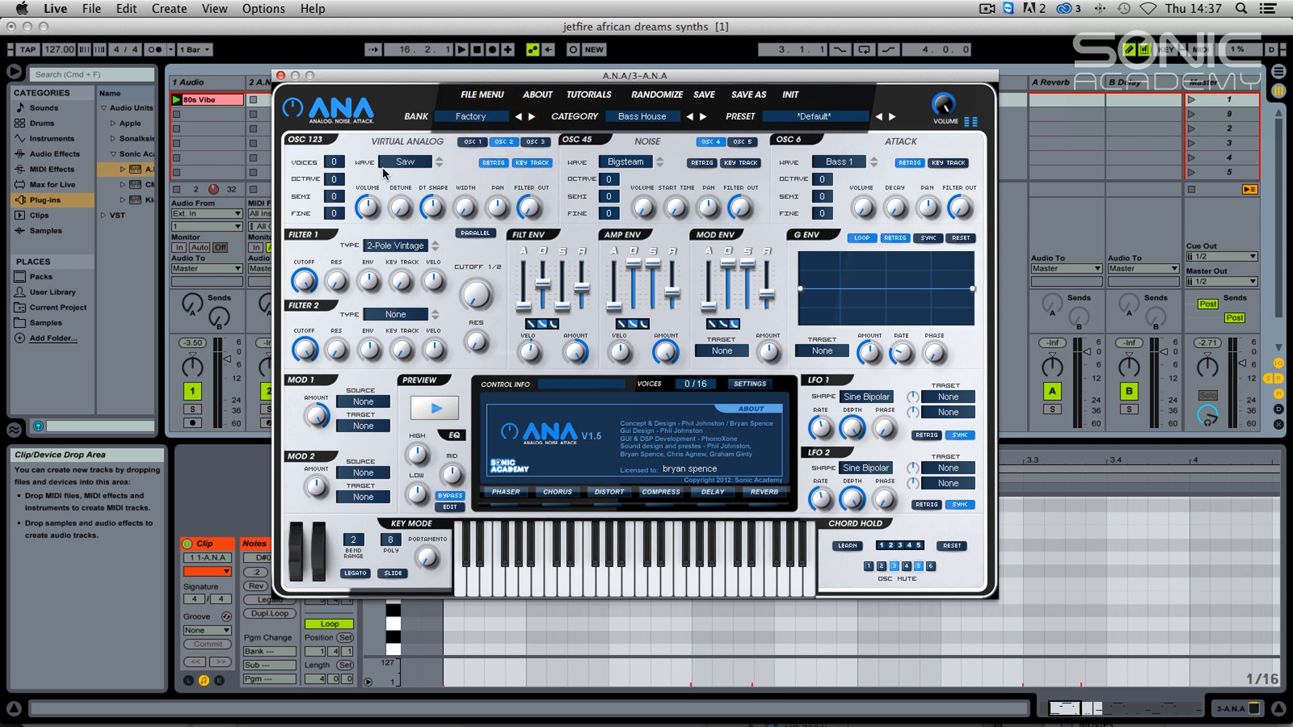
left_click(405, 161)
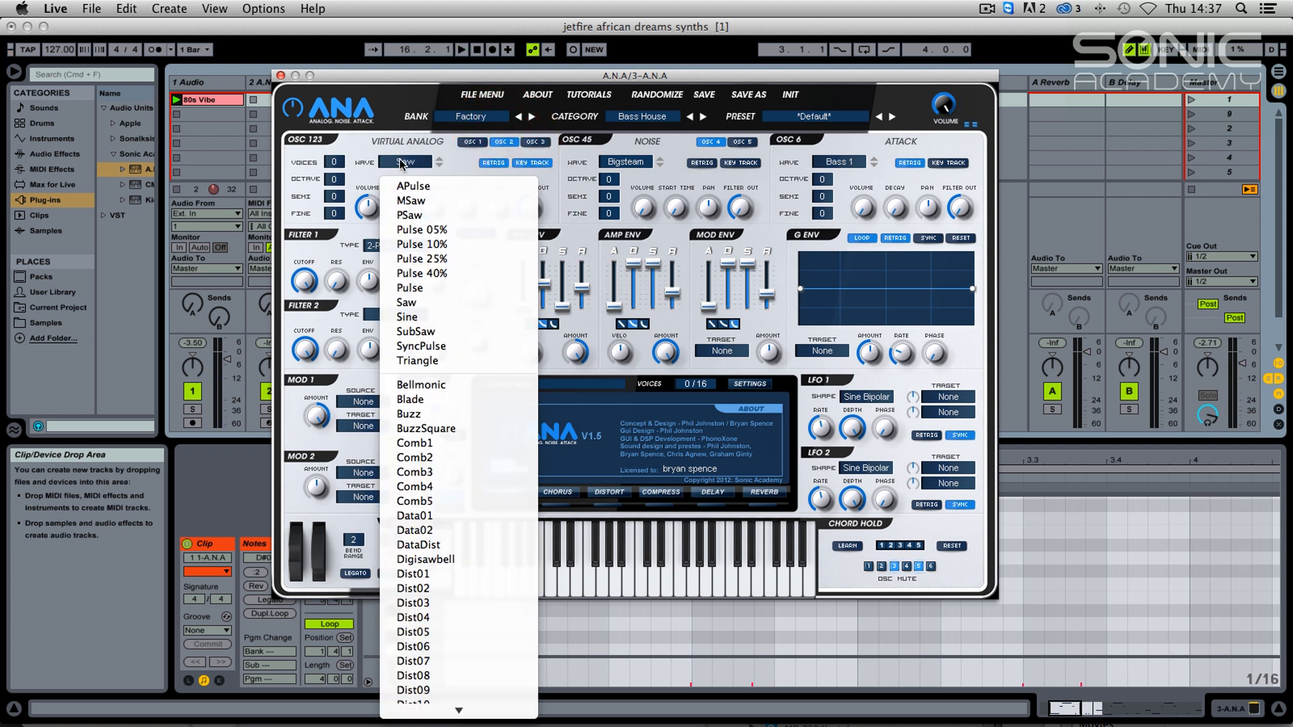
left_click(412, 316)
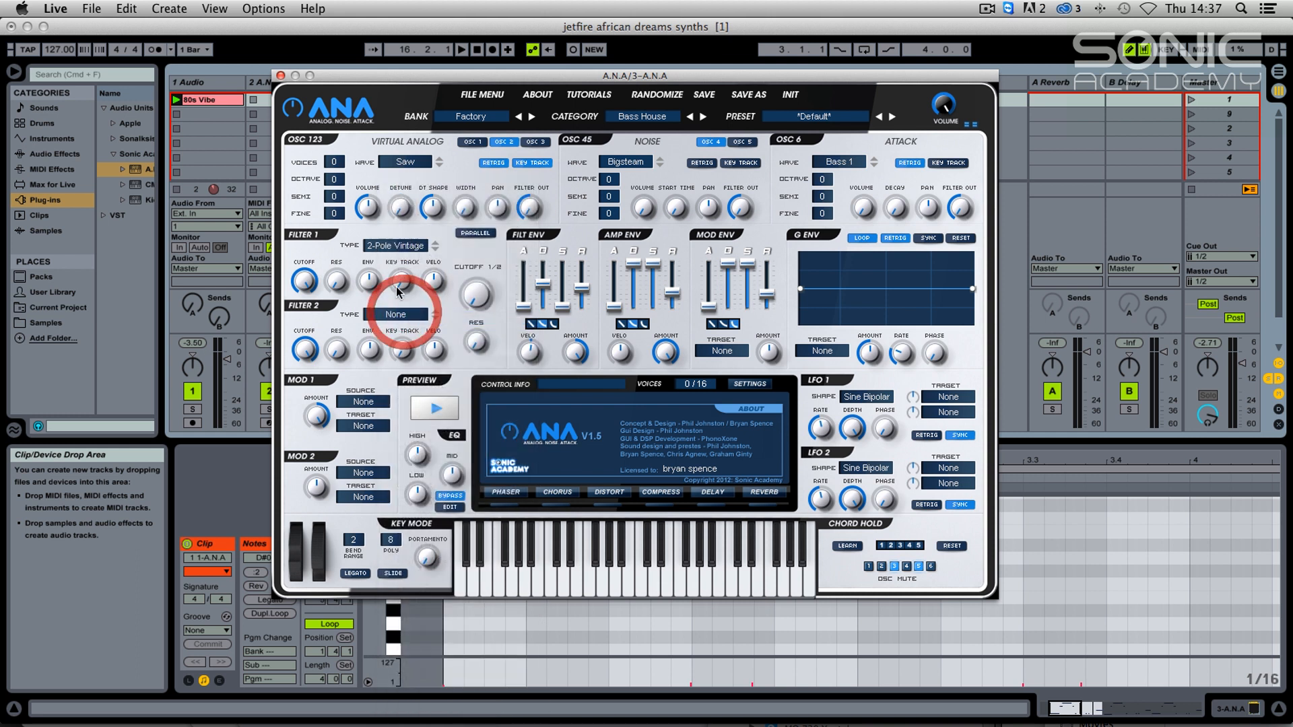
left_click_drag(336, 162, 341, 123)
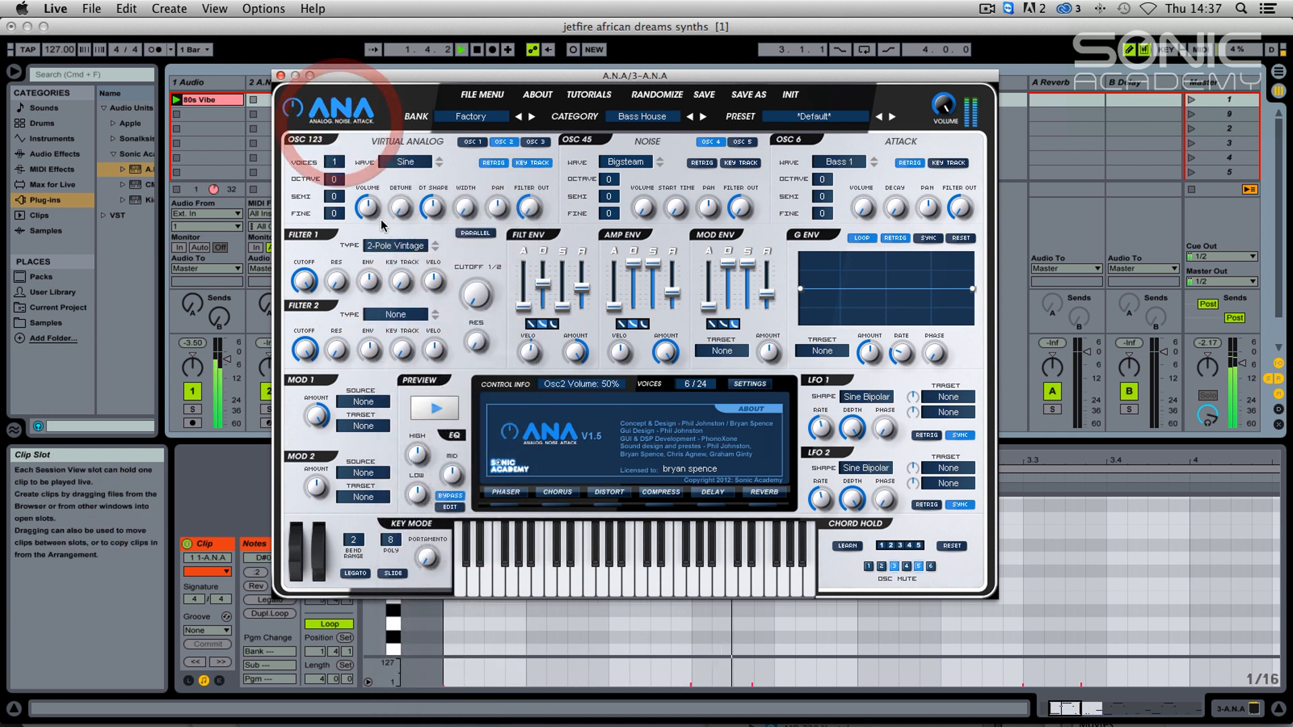
- Raise oscillator 2 by 1 octave and balance its volume by ear at about 76%
left_click_drag(370, 212, 375, 165)
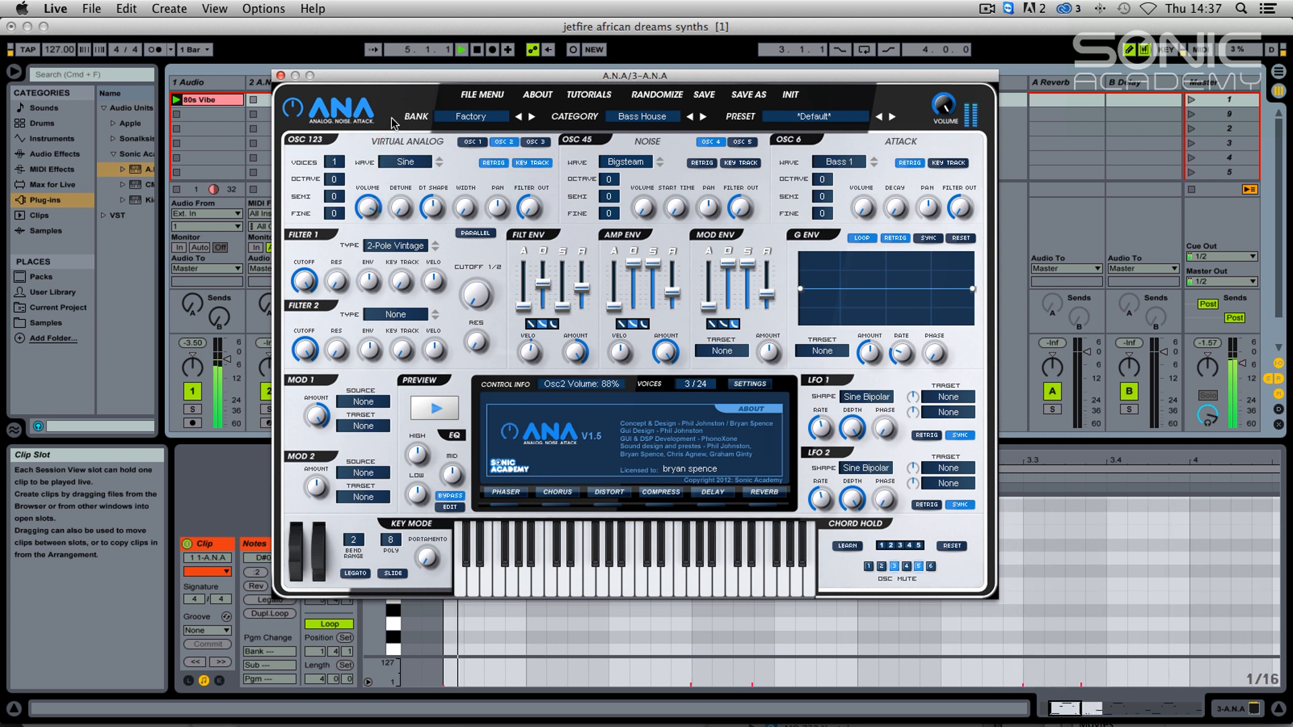
left_click_drag(334, 181, 335, 154)
left_click_drag(366, 203, 368, 202)
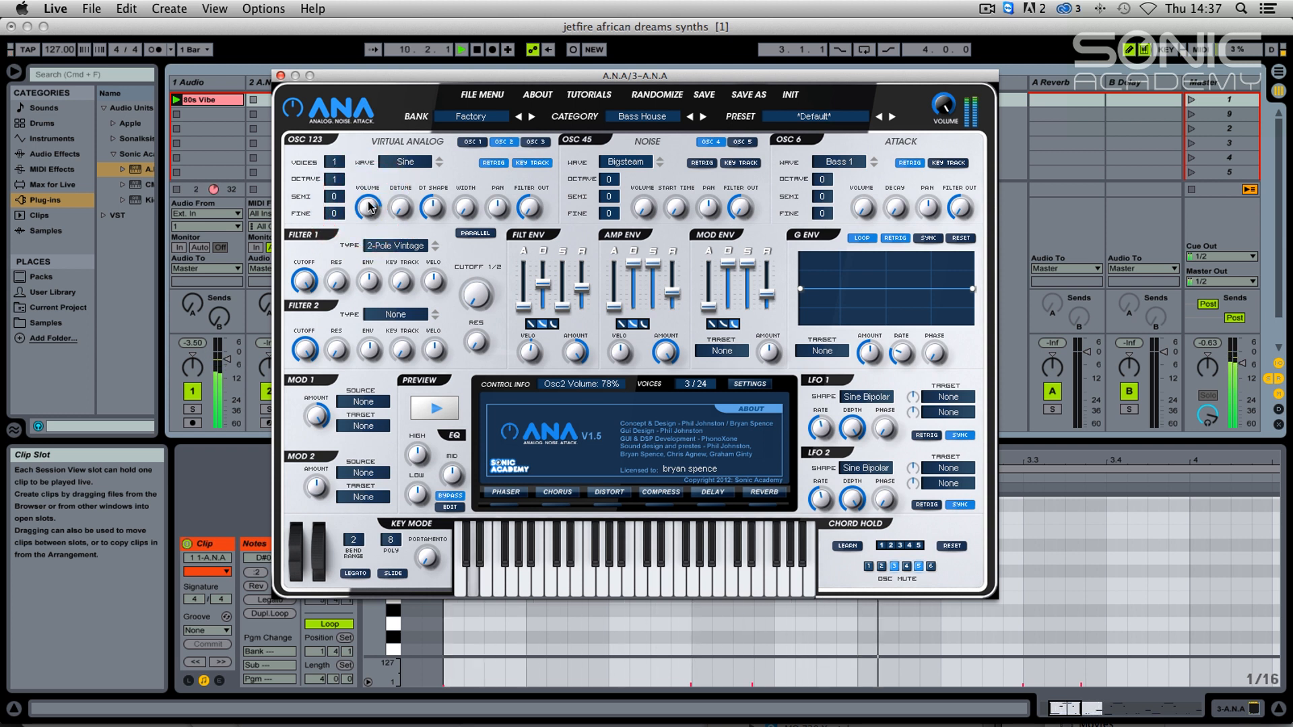
left_click_drag(368, 206, 369, 204)
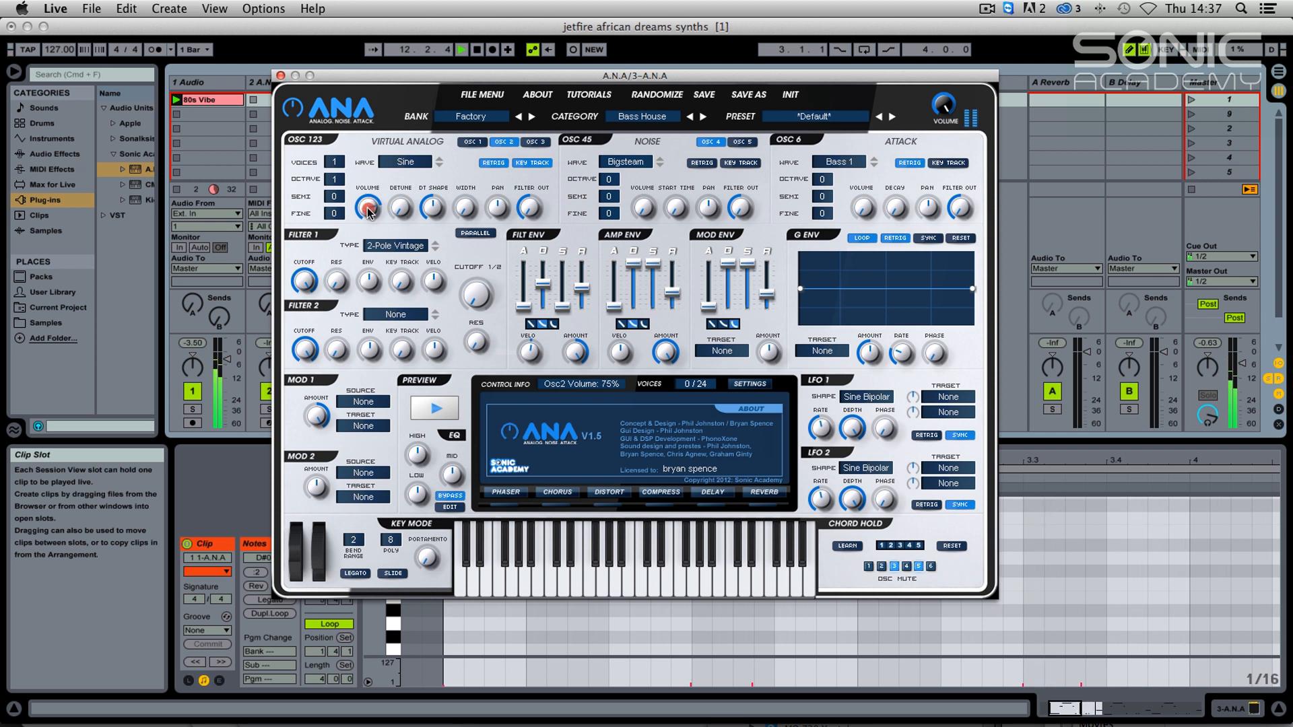
left_click(368, 208)
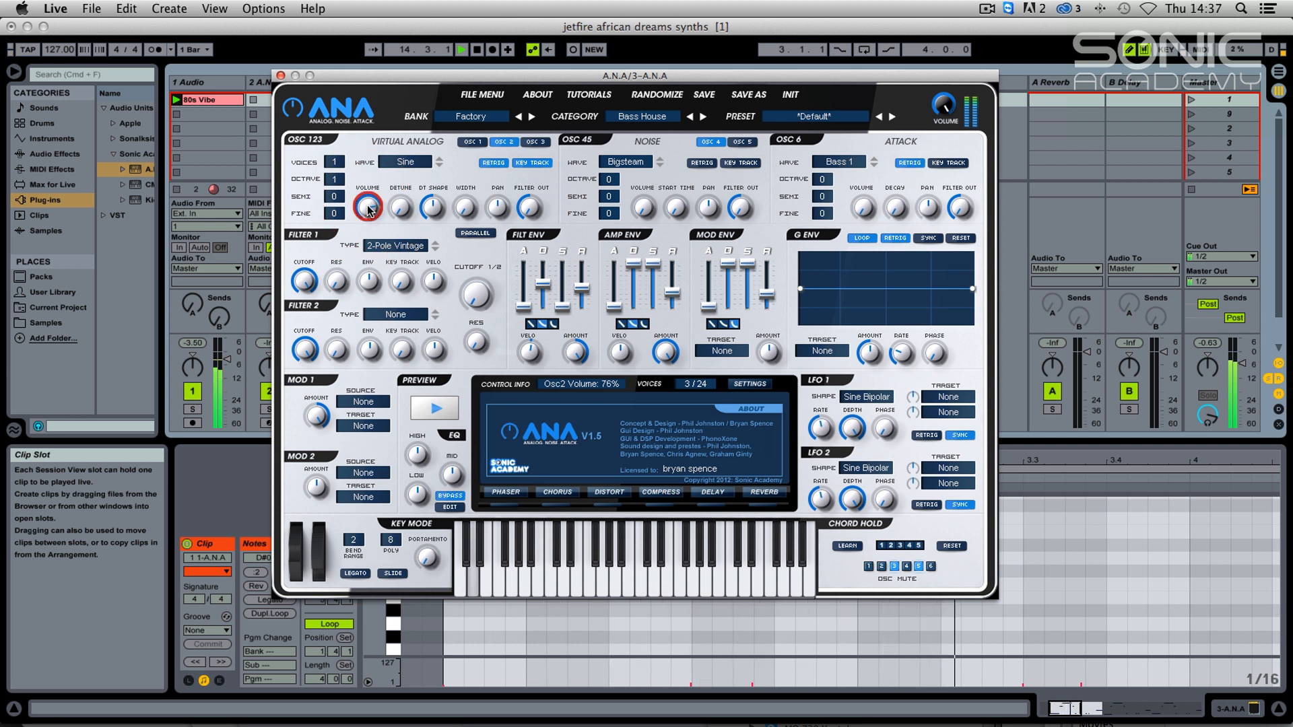
- Choose the MSaw waveform for oscillator 3
left_click(534, 142)
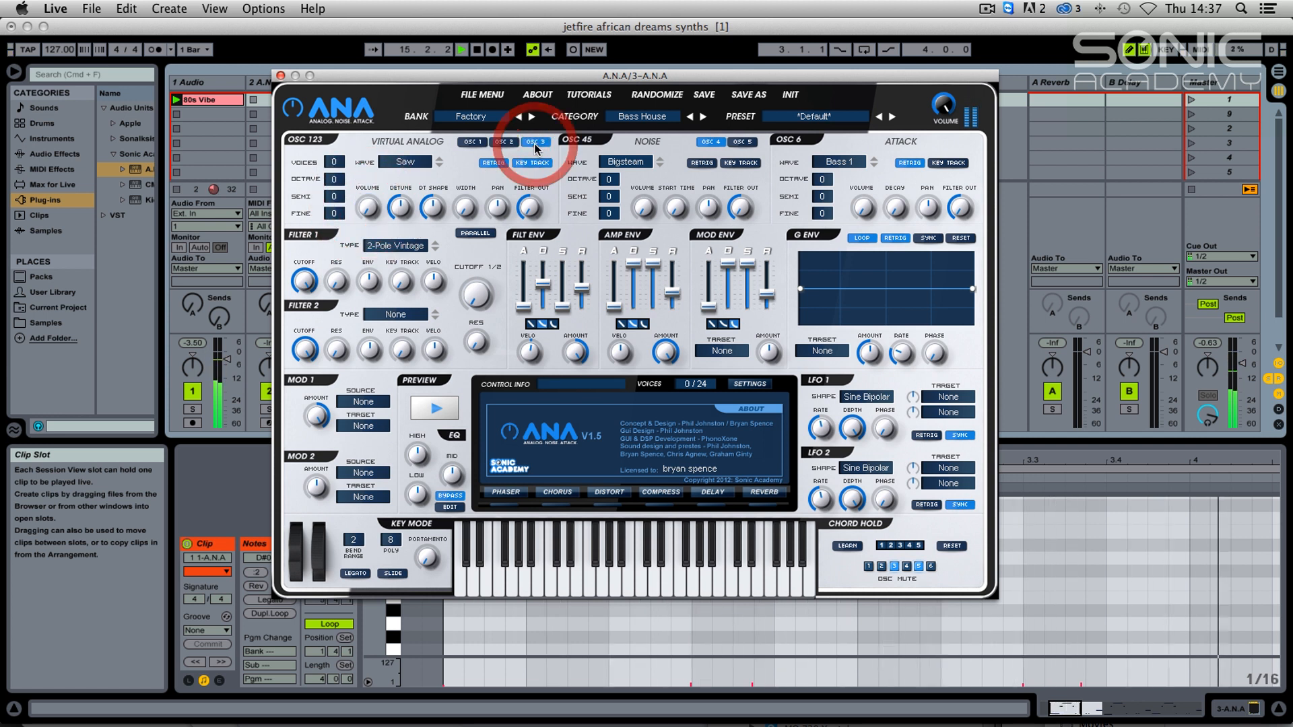
left_click(412, 164)
left_click(431, 201)
left_click(406, 162)
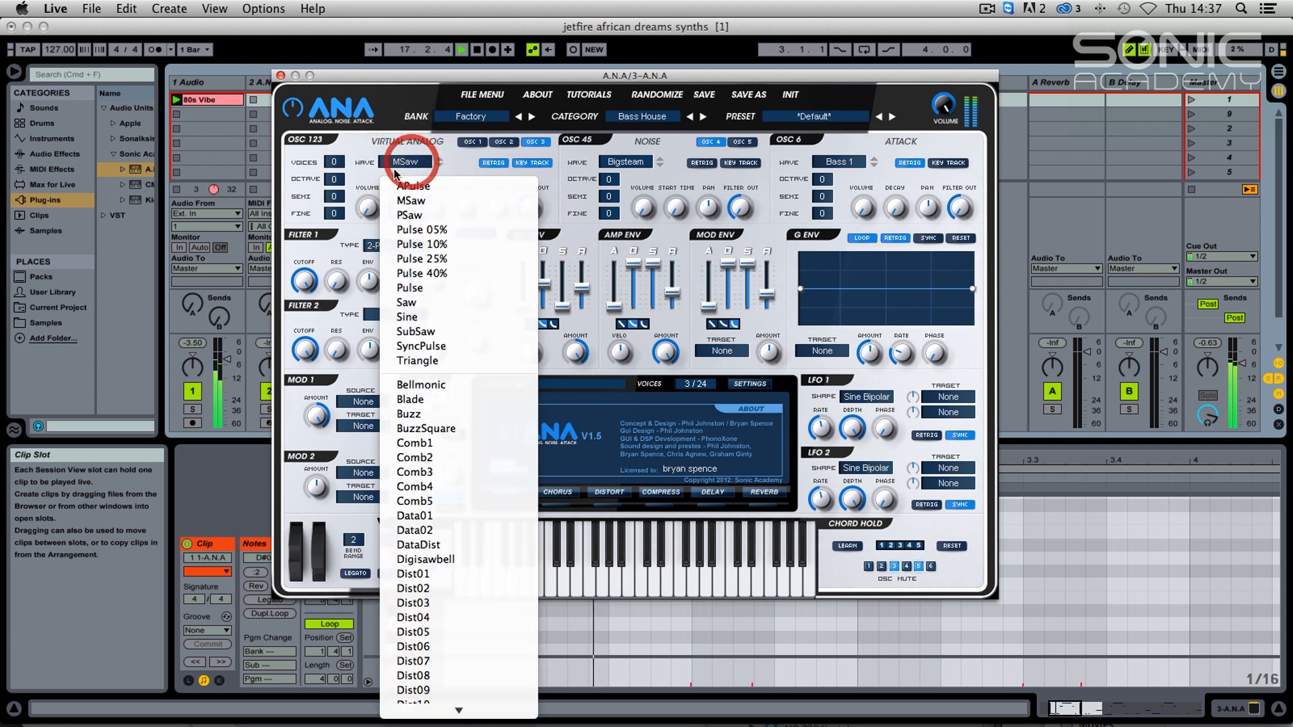
left_click(402, 204)
- Enable 1 voice on oscillator 3 and set its volume to about 73% during playback
left_click_drag(366, 205, 341, 118)
left_click_drag(365, 208, 385, 115)
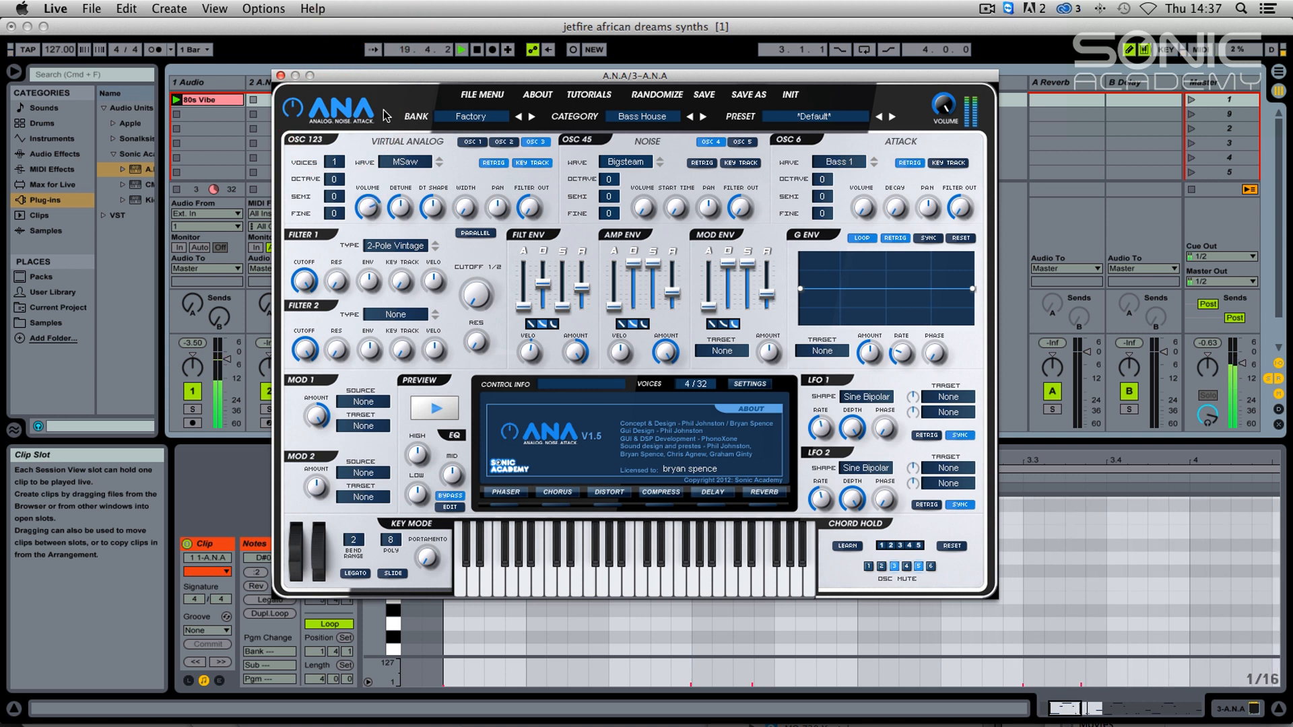
left_click_drag(367, 206, 367, 210)
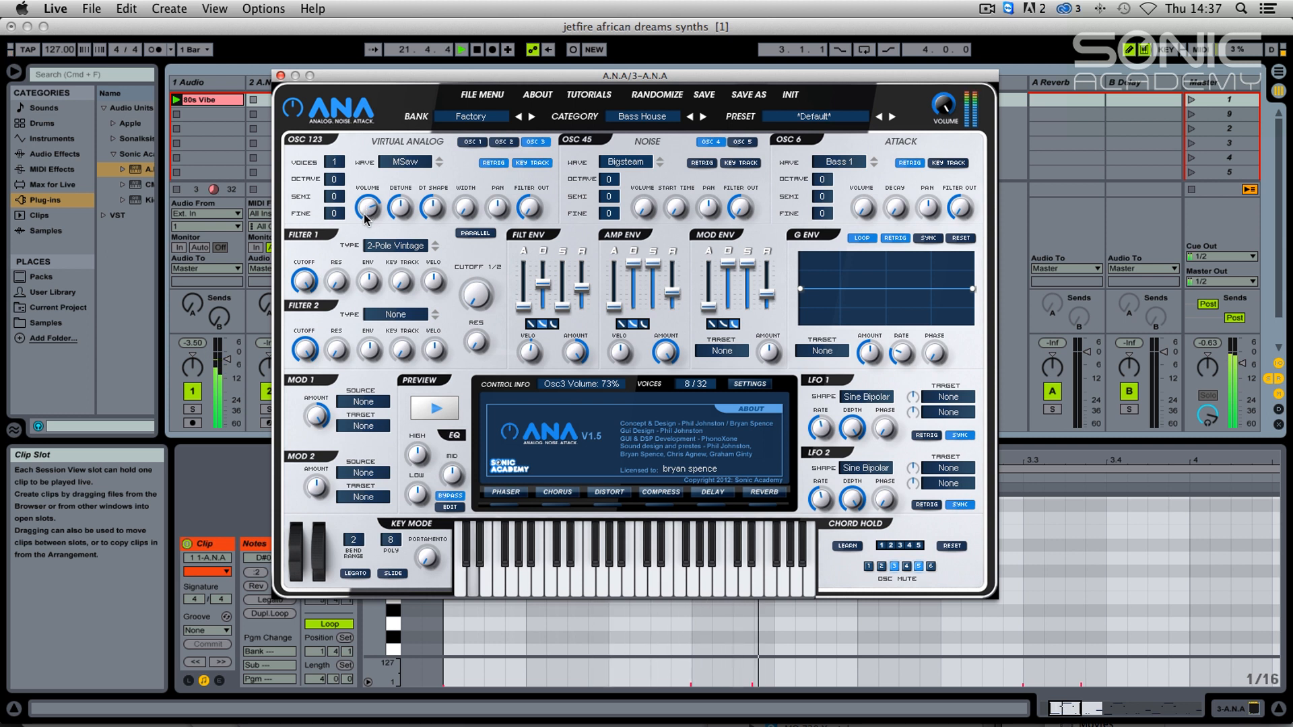
- Set oscillator 3 to 2 voices, reduce its detune and widen its stereo width to about 34%
left_click_drag(333, 161, 333, 139)
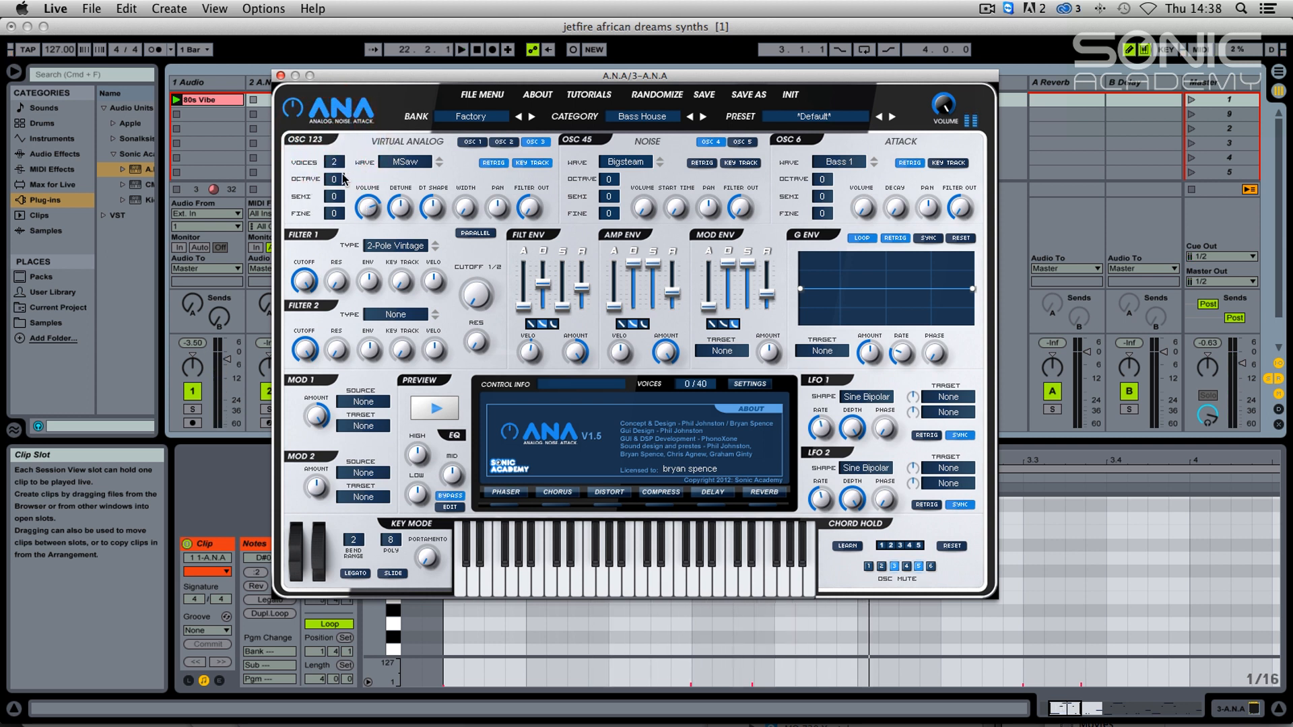
left_click_drag(404, 216, 405, 237)
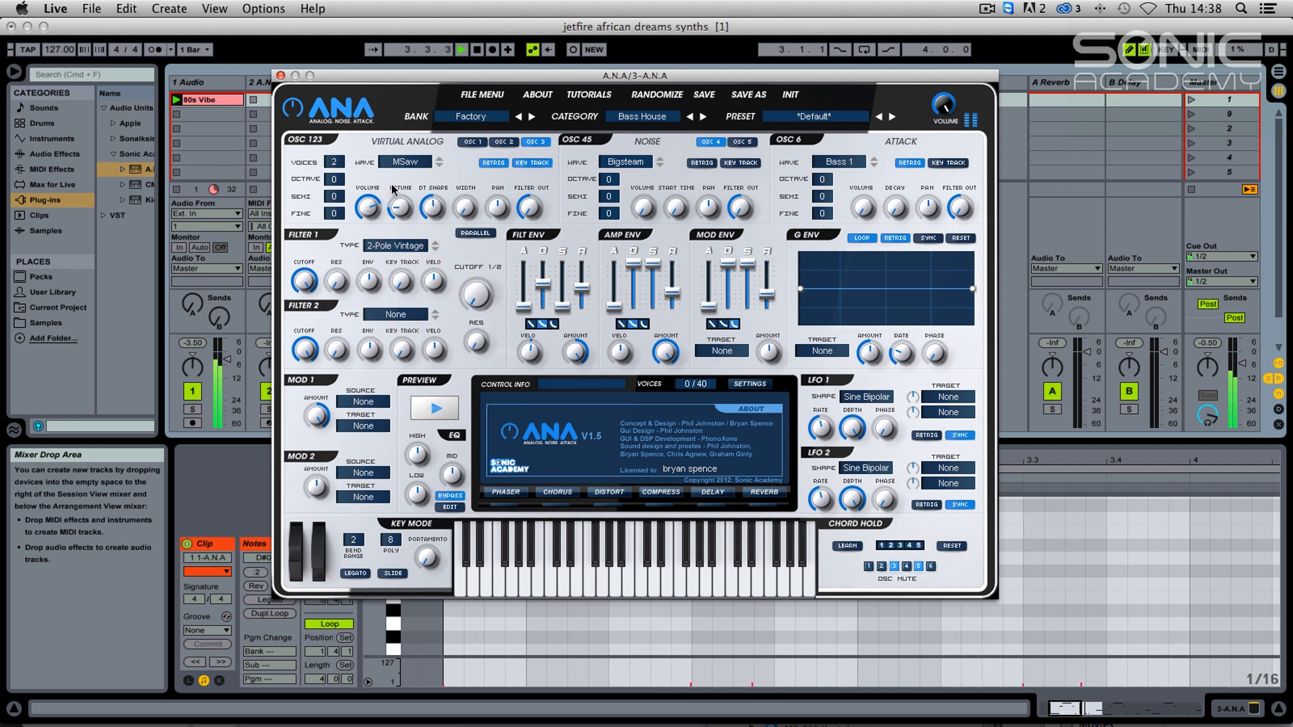
left_click_drag(463, 208, 461, 119)
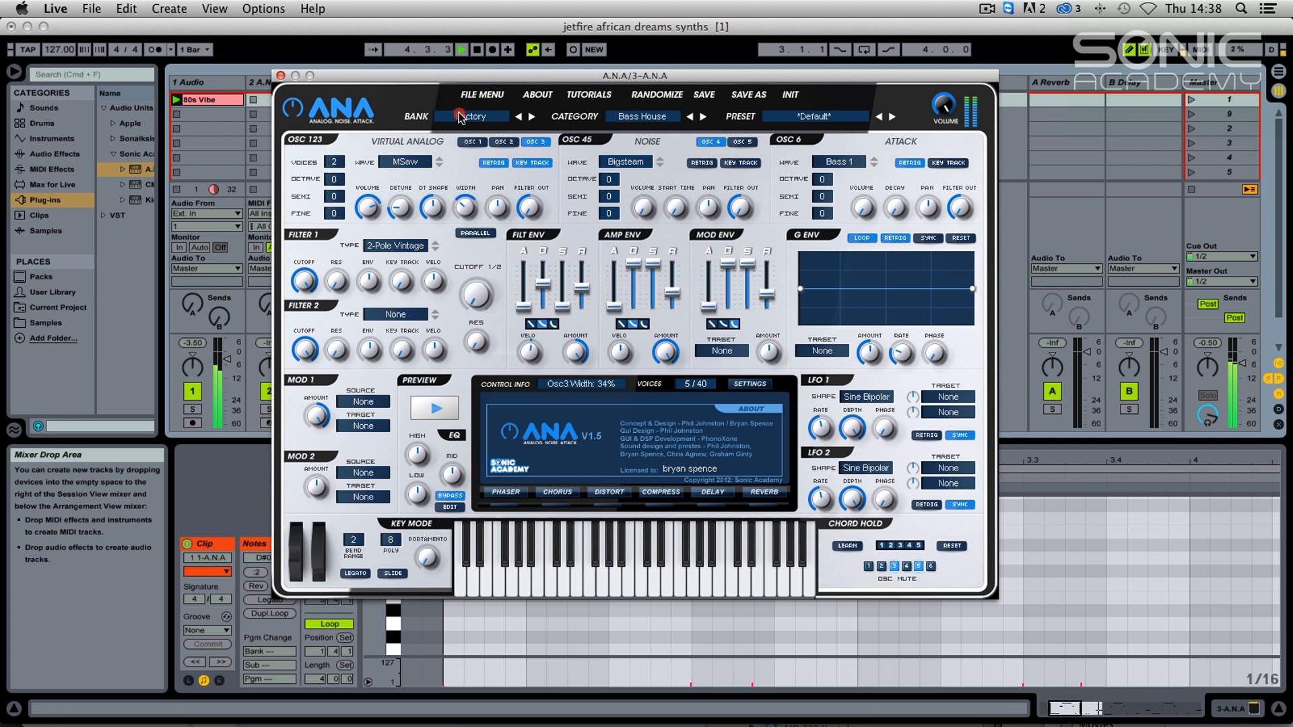
- Lower oscillator 3's detune shape to about 24% and set its detune to about 20%, ending with playback stopped
left_click_drag(432, 208, 426, 268)
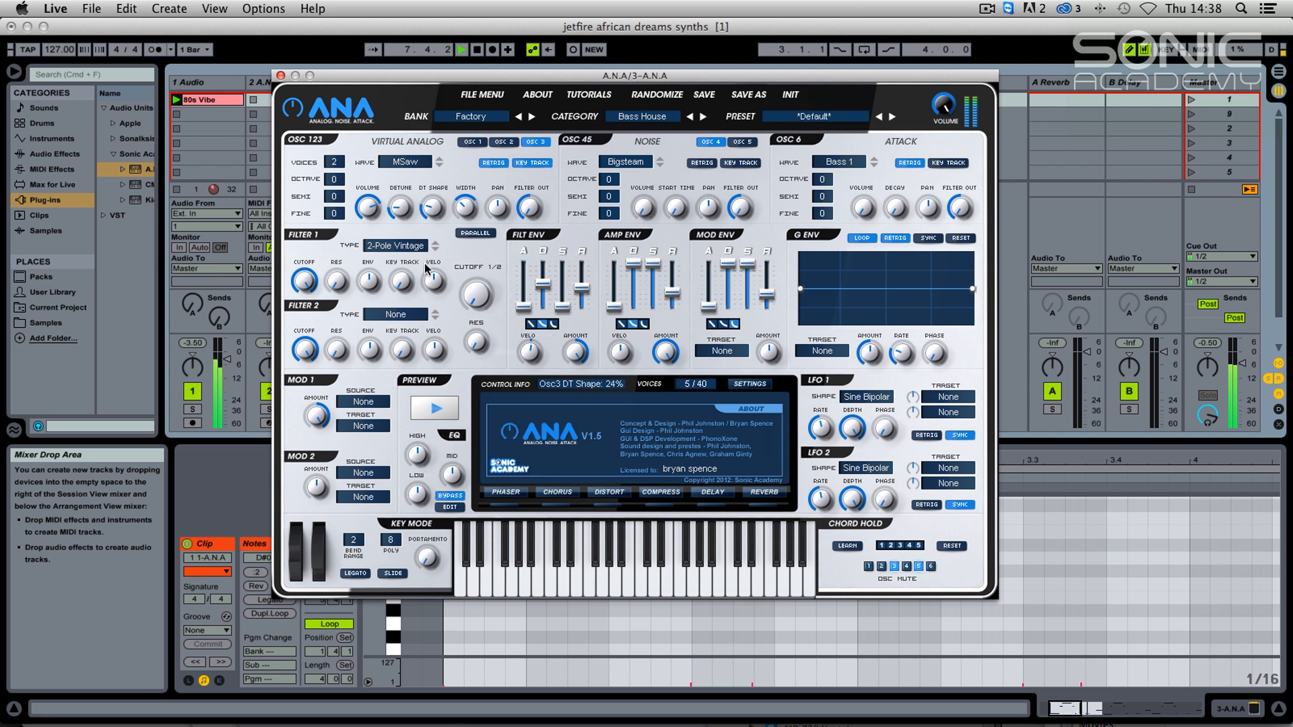
left_click(426, 277)
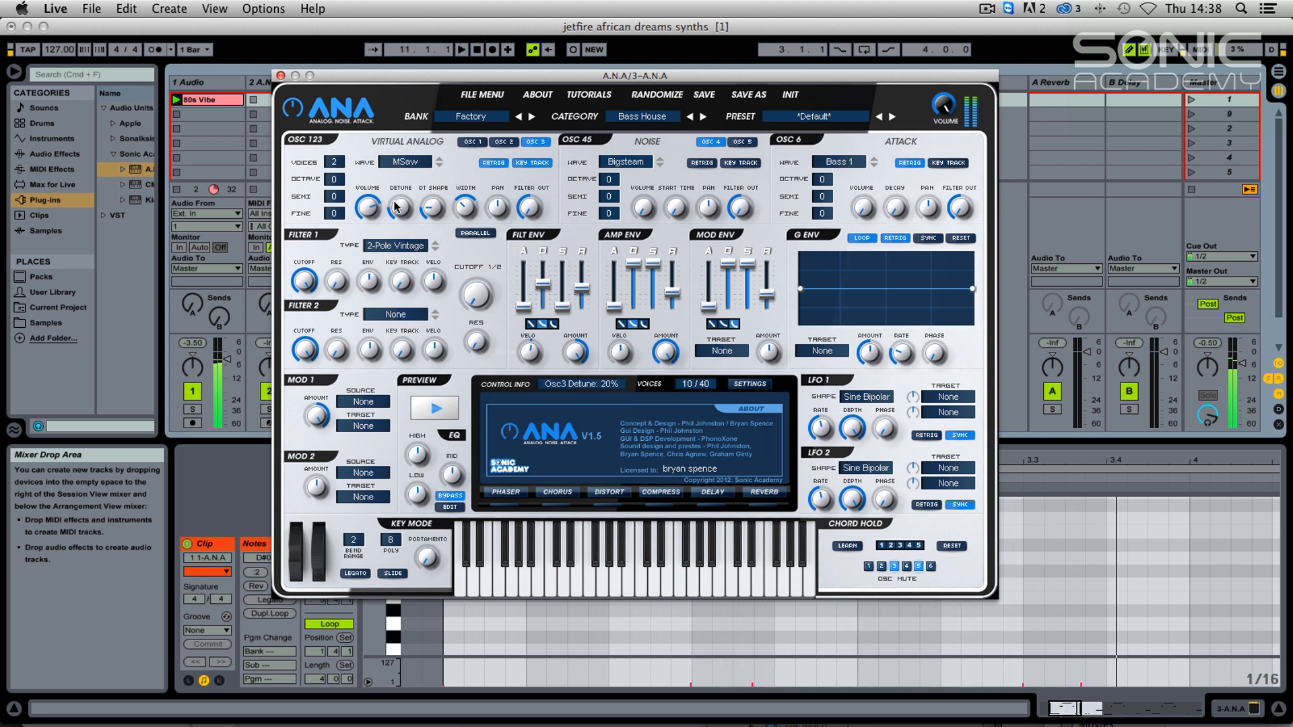
key("space")
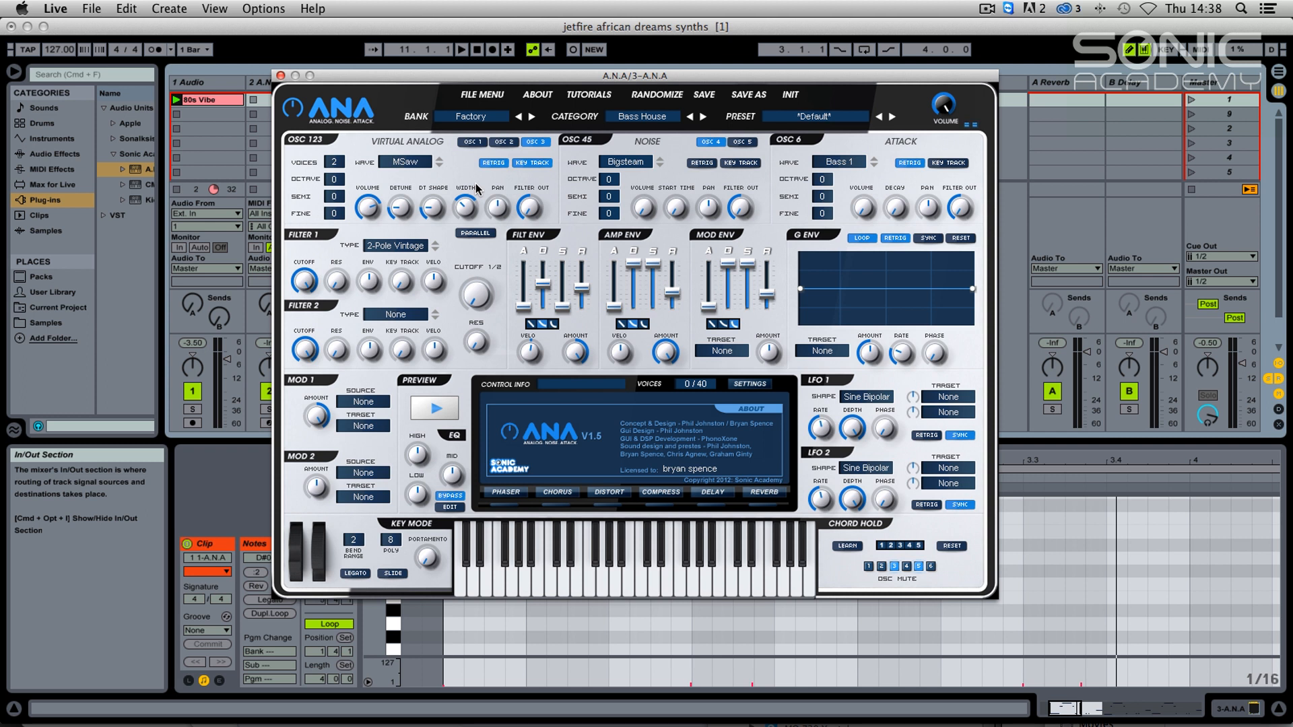
- Change filter 1 to the 4-Pole Vintage type and lower its cutoff by ear against the playing bassline
left_click(381, 247)
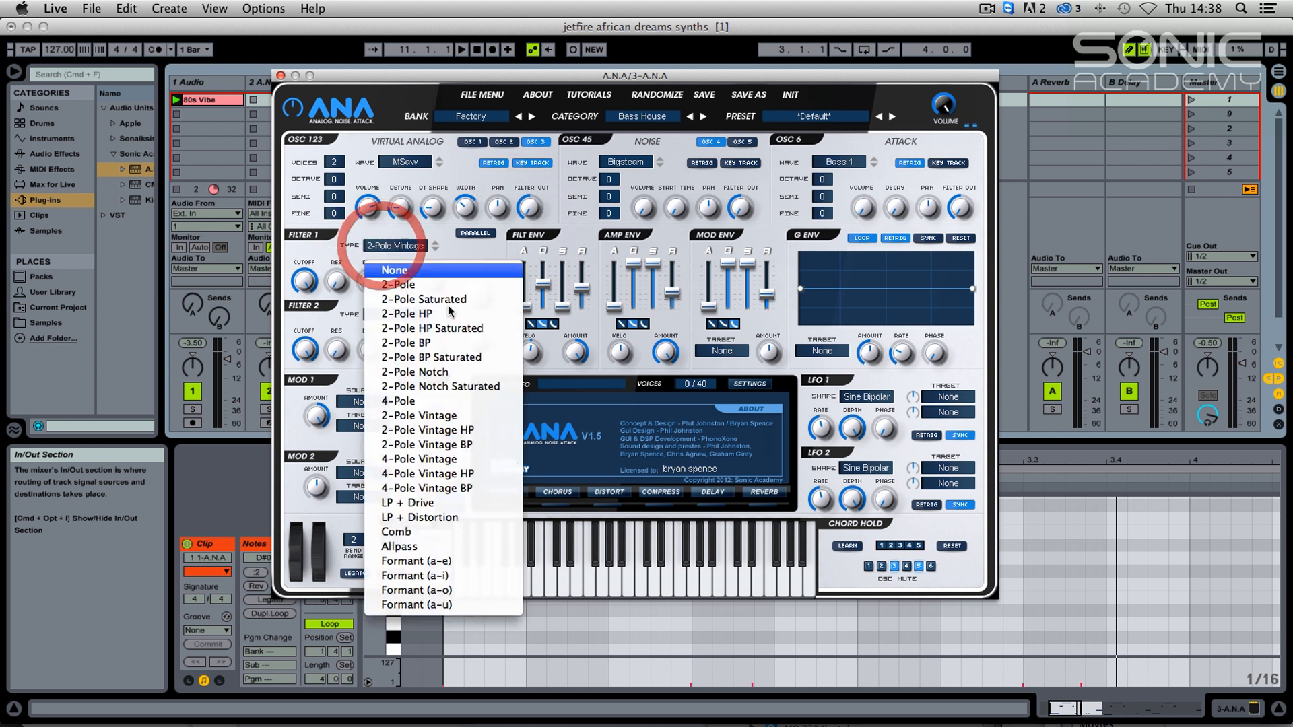
left_click(412, 460)
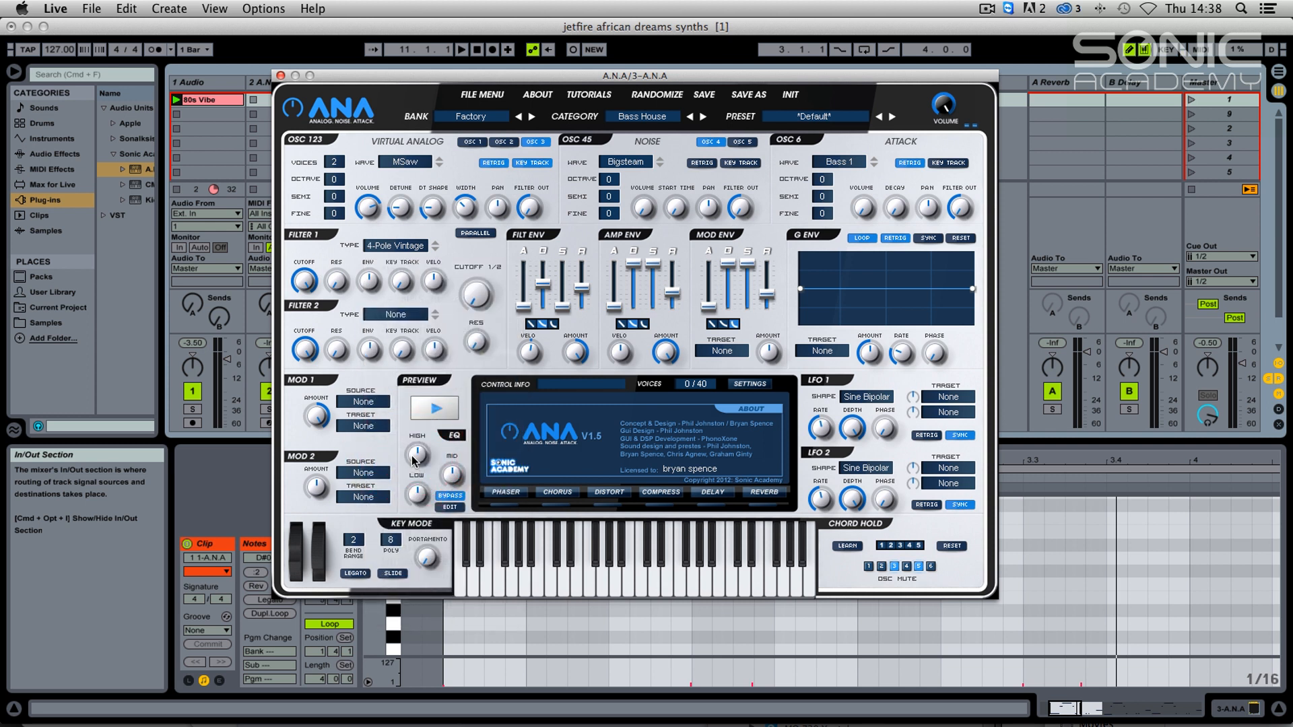
key("space")
left_click_drag(310, 282, 307, 403)
key("space")
left_click_drag(301, 282, 302, 287)
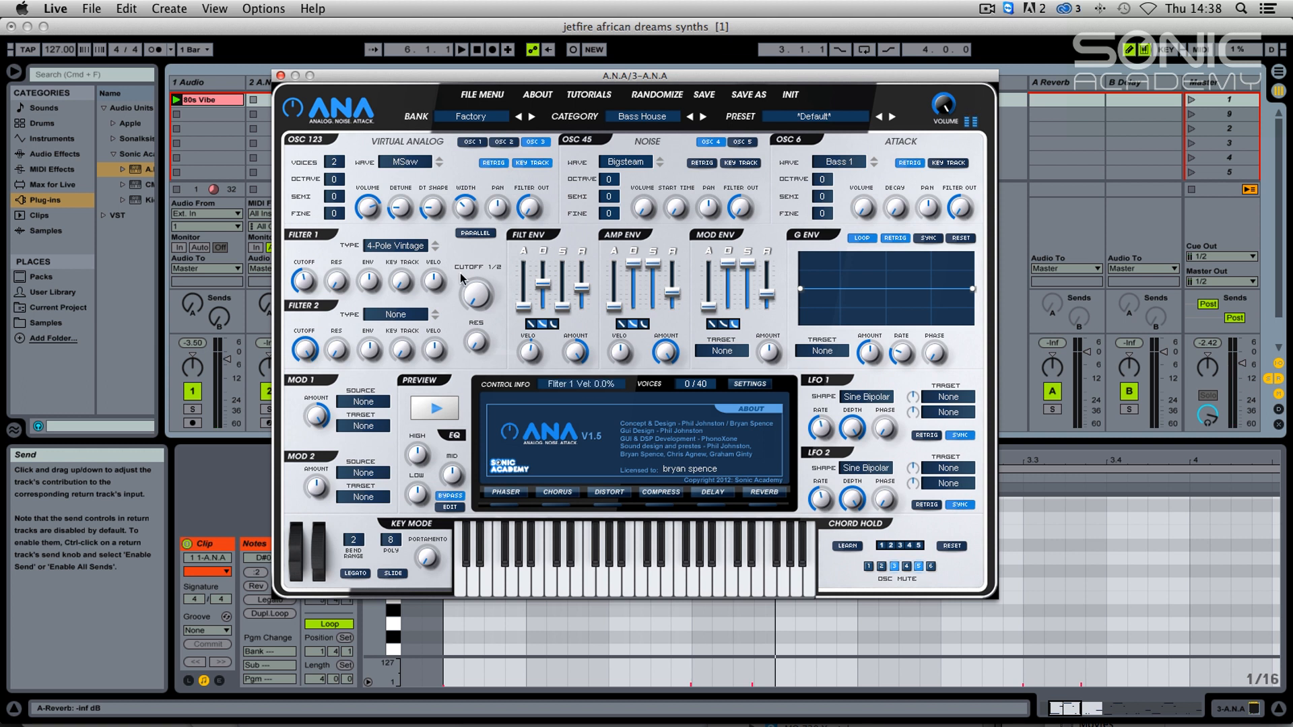
- Raise filter 1's envelope amount and refine it by ear during playback
left_click(372, 268)
key("space")
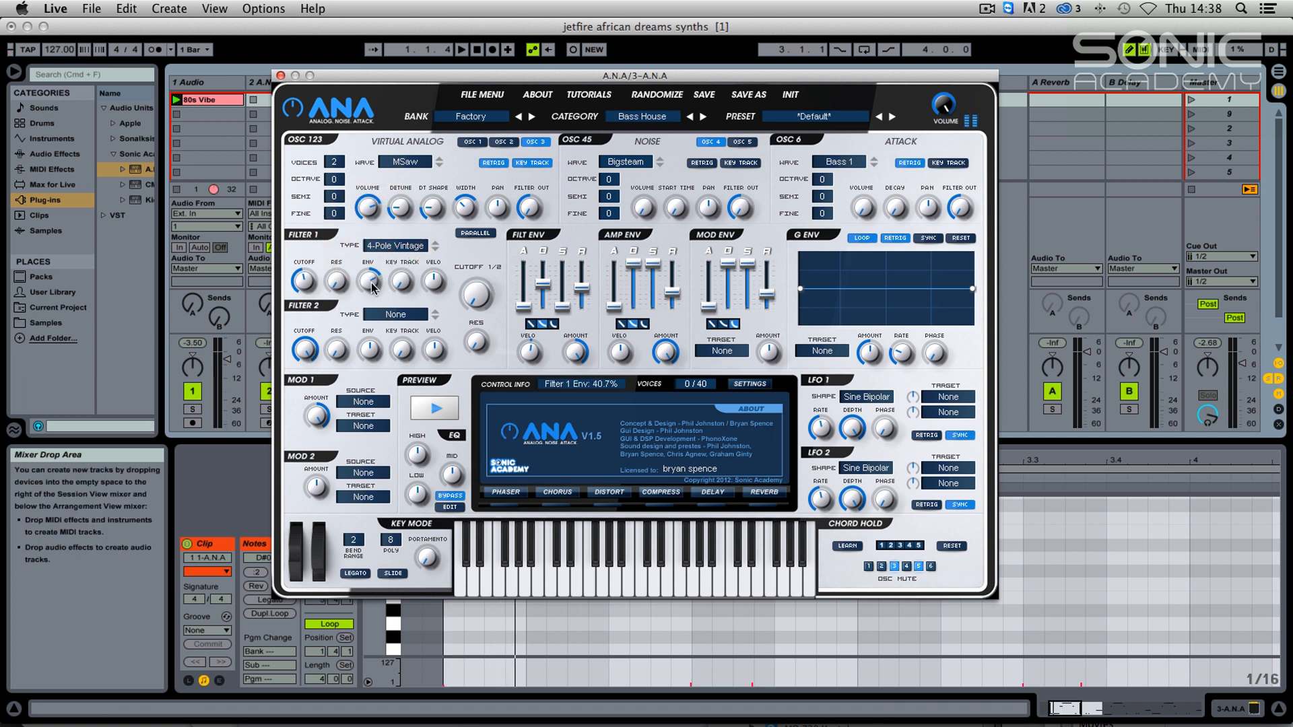
left_click_drag(369, 284, 369, 291)
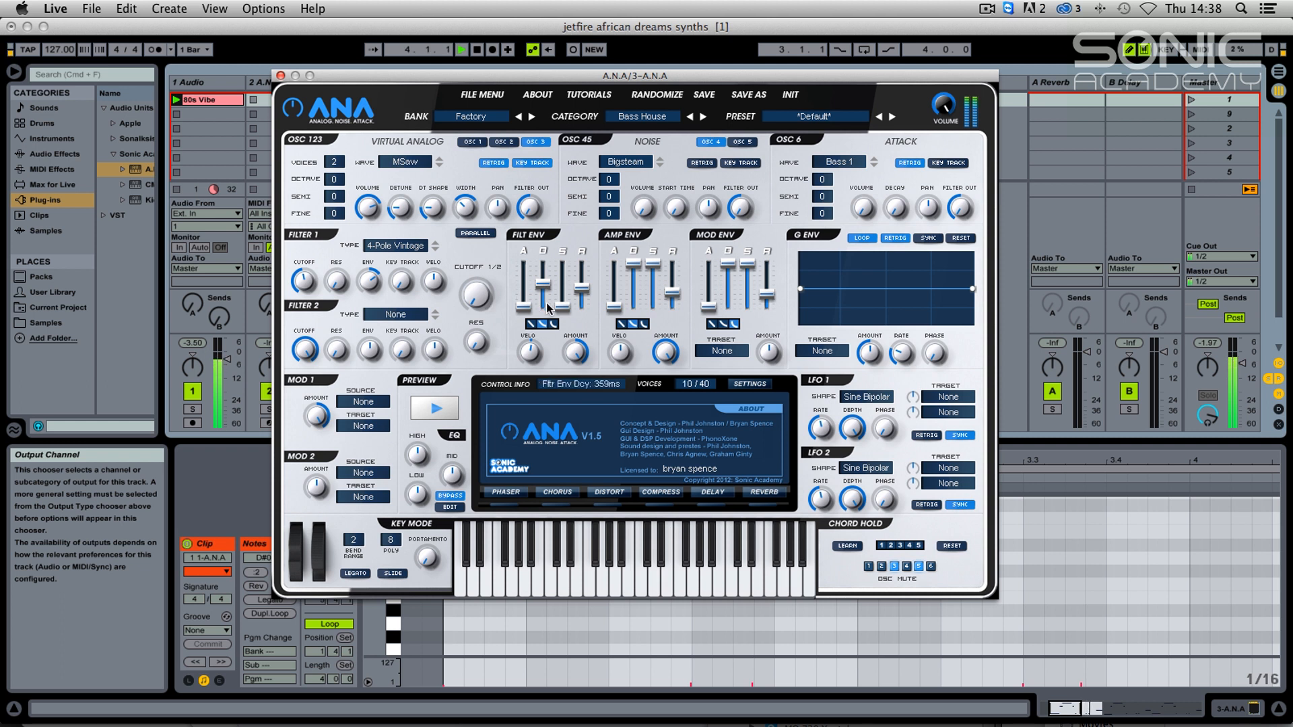
- Set the filter envelope curve to Hrd Log and audition the bass
left_click(551, 327)
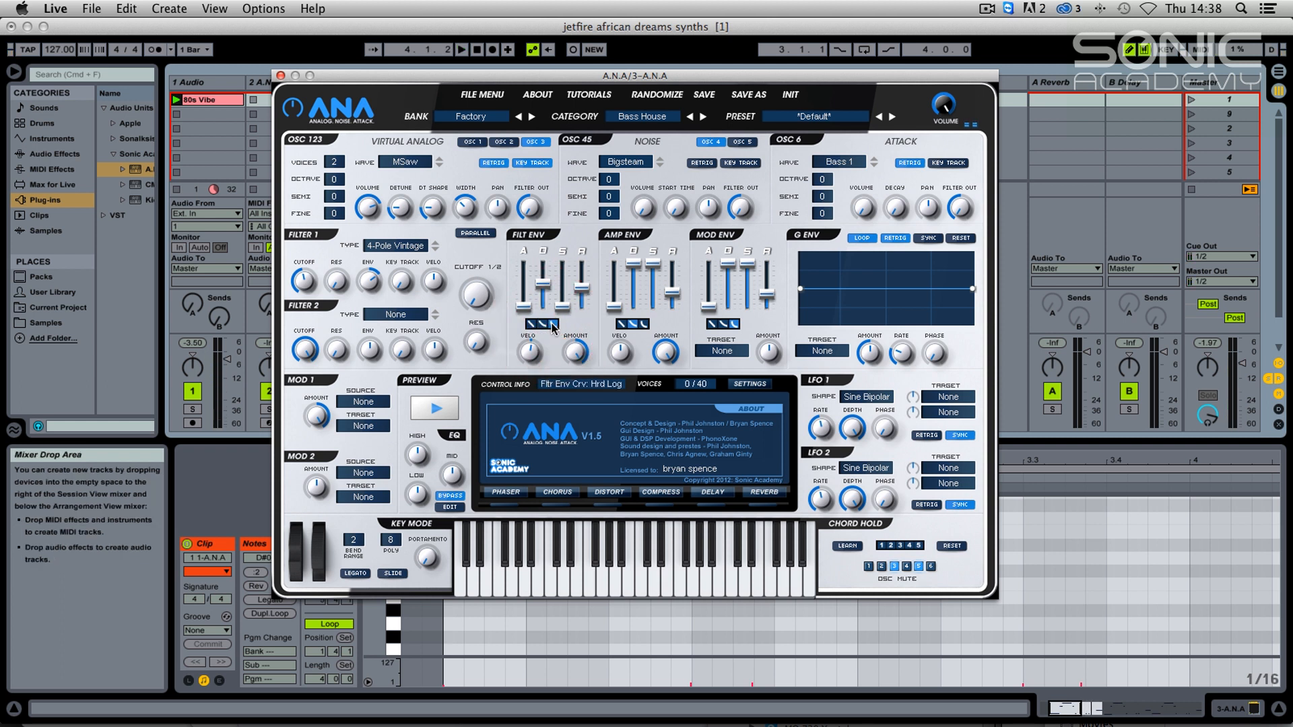
key("space")
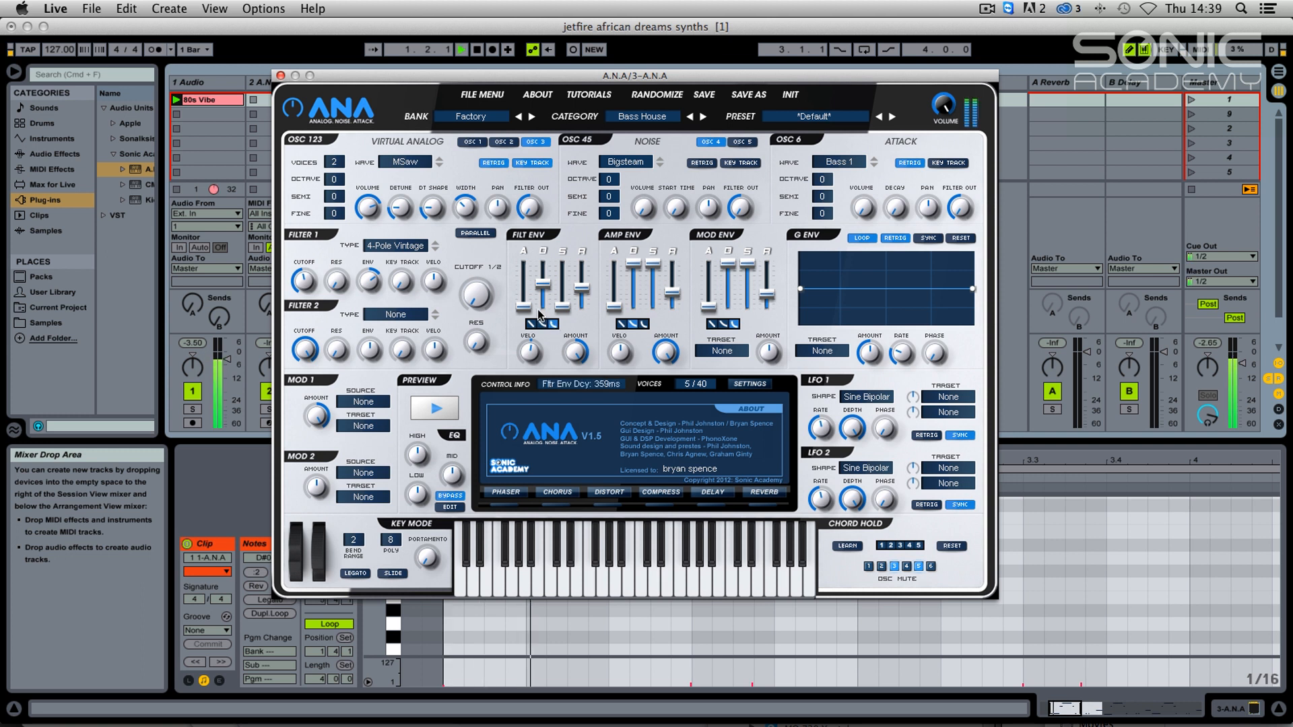
key("space")
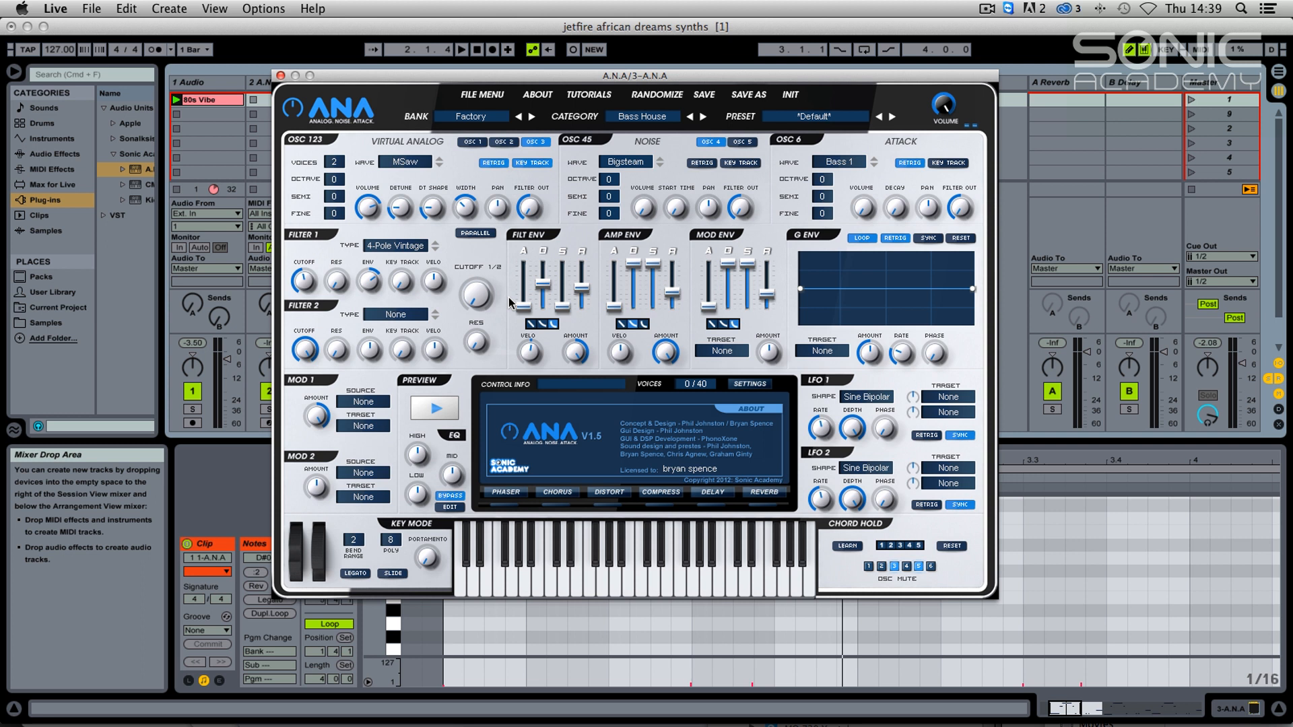
- Lengthen the filter envelope's attack to about 179 ms and audition the bass
left_click_drag(520, 305, 524, 289)
key("space")
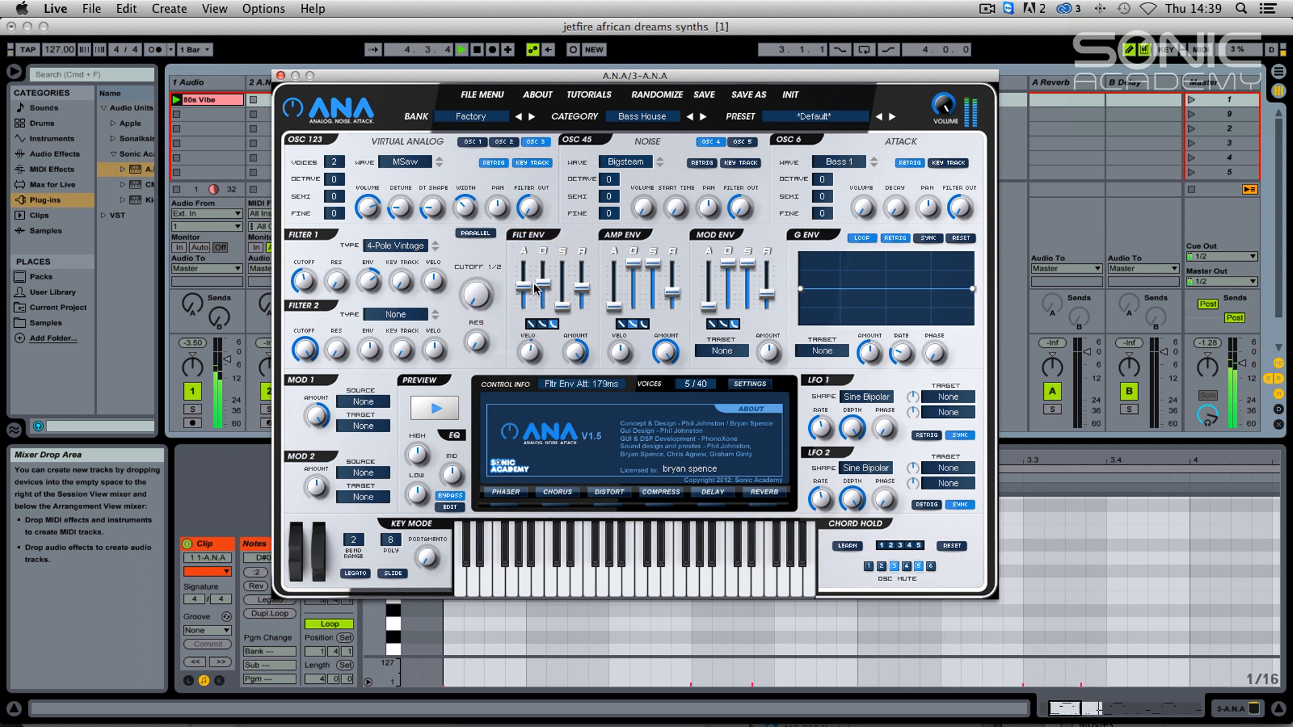
key("space")
- Raise the filter envelope's sustain and set its decay to about 669 ms, auditioning the changes
mouse_move(557, 297)
left_mouse_down()
mouse_move(561, 307)
mouse_move(562, 290)
left_mouse_up()
key("space")
mouse_move(544, 289)
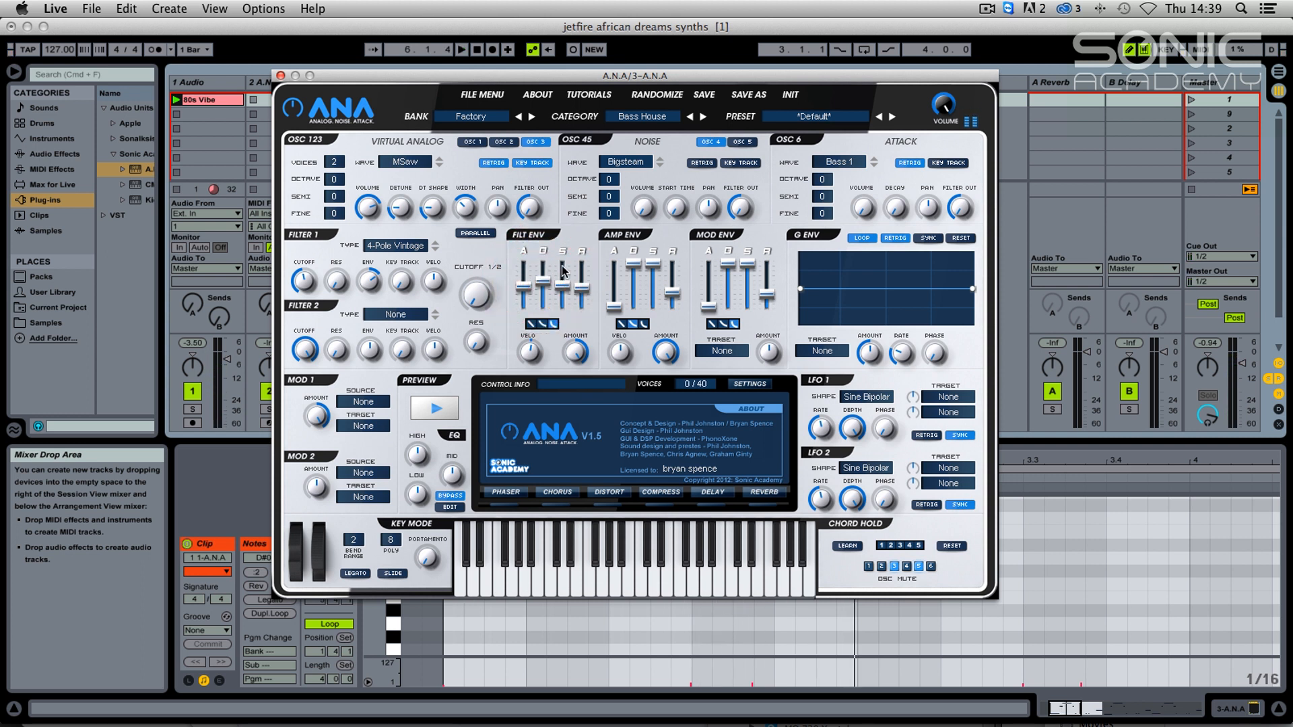
left_click_drag(541, 281, 542, 281)
key("space")
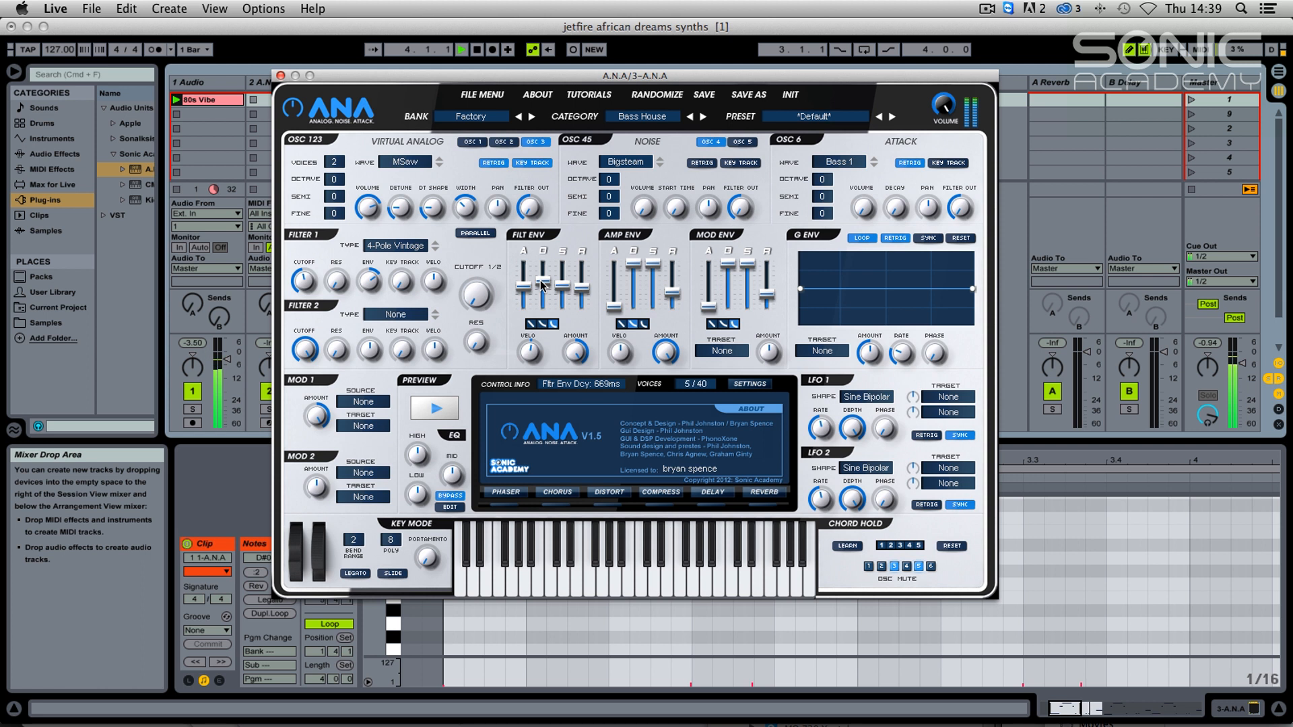
key("space")
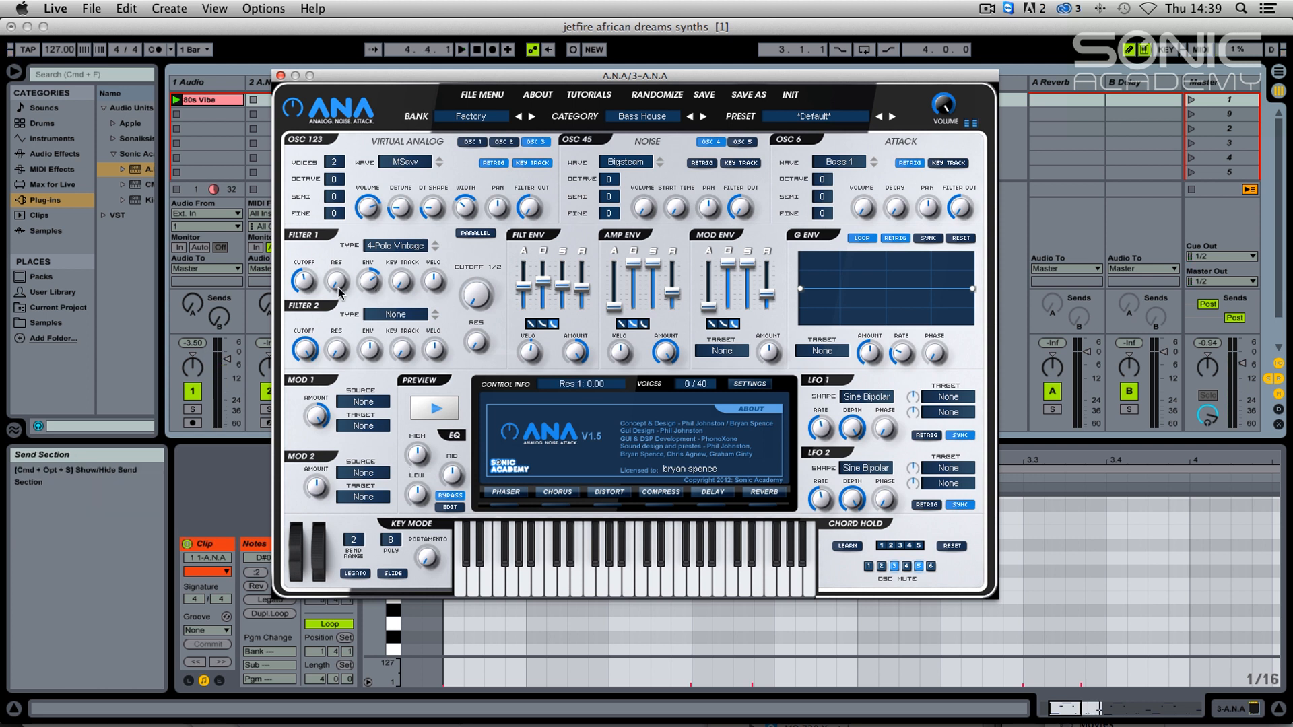
- Increase filter 1's resonance and fine-tune it by ear during playback
left_click_drag(331, 292, 349, 112)
key("space")
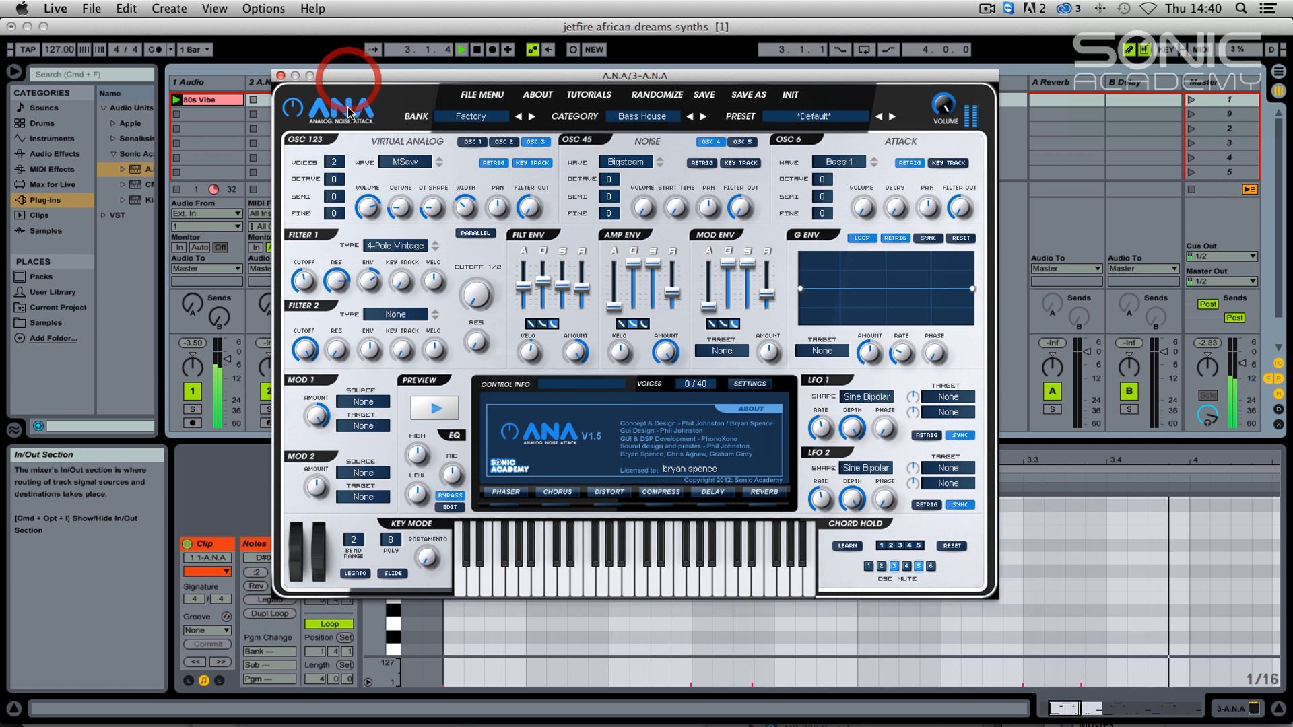
left_click(335, 282)
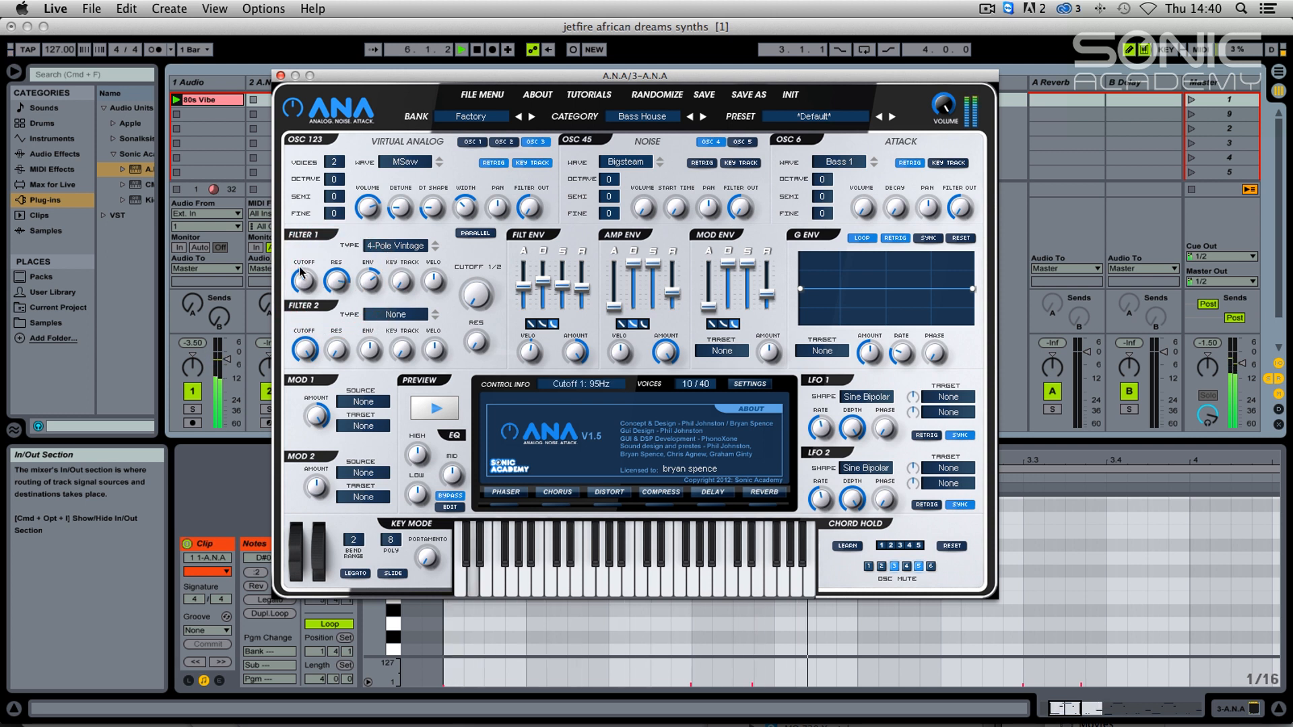
- Fine-tune filter 1's cutoff downward and reduce its envelope amount to about 28.7% during playback
key("space")
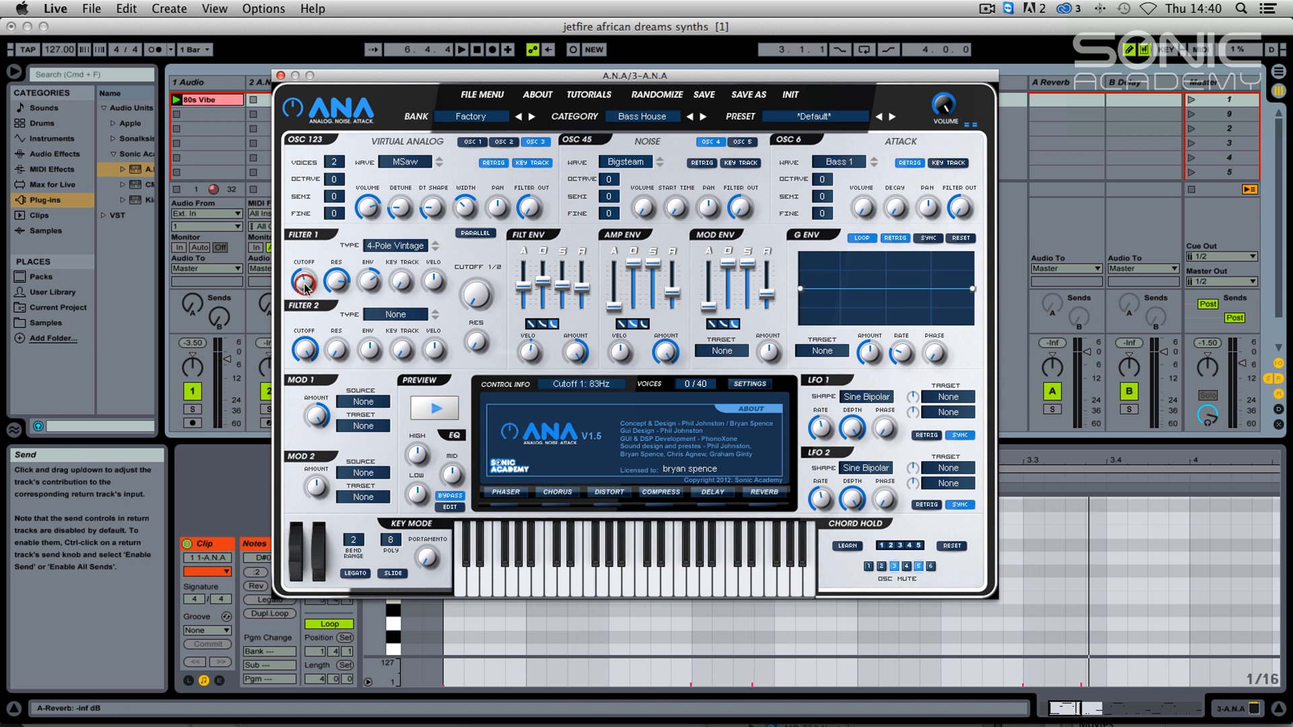
key("space")
left_click_drag(304, 282, 301, 290)
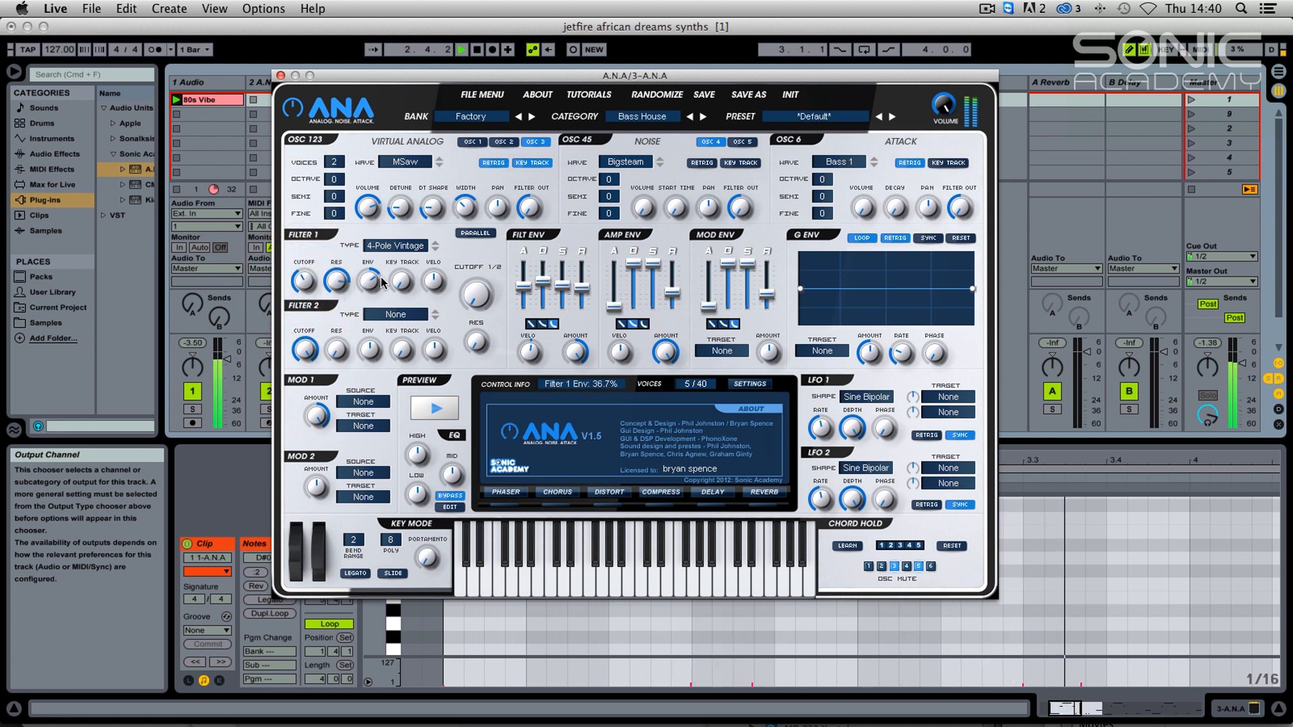
left_click_drag(383, 282, 377, 288)
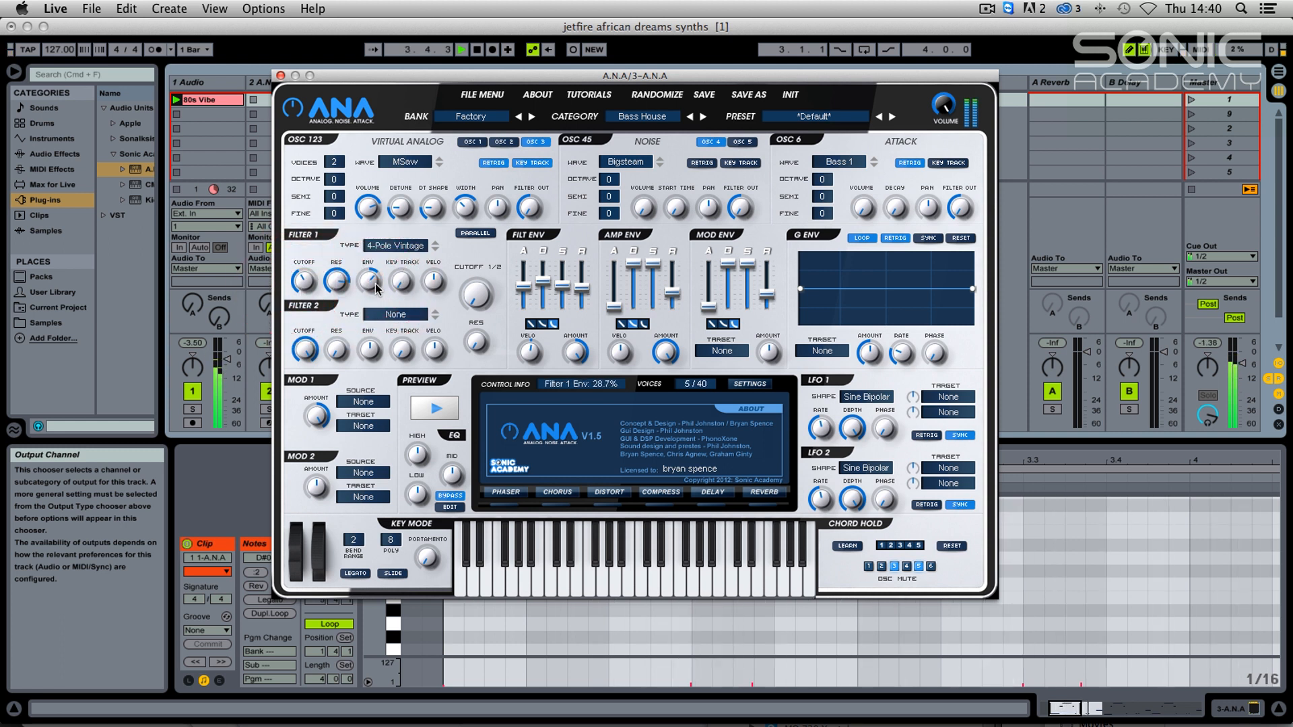
- Fine-tune filter 1's cutoff around 60 Hz and raise its envelope amount to about 37% by ear during playback
left_click_drag(305, 272, 305, 271)
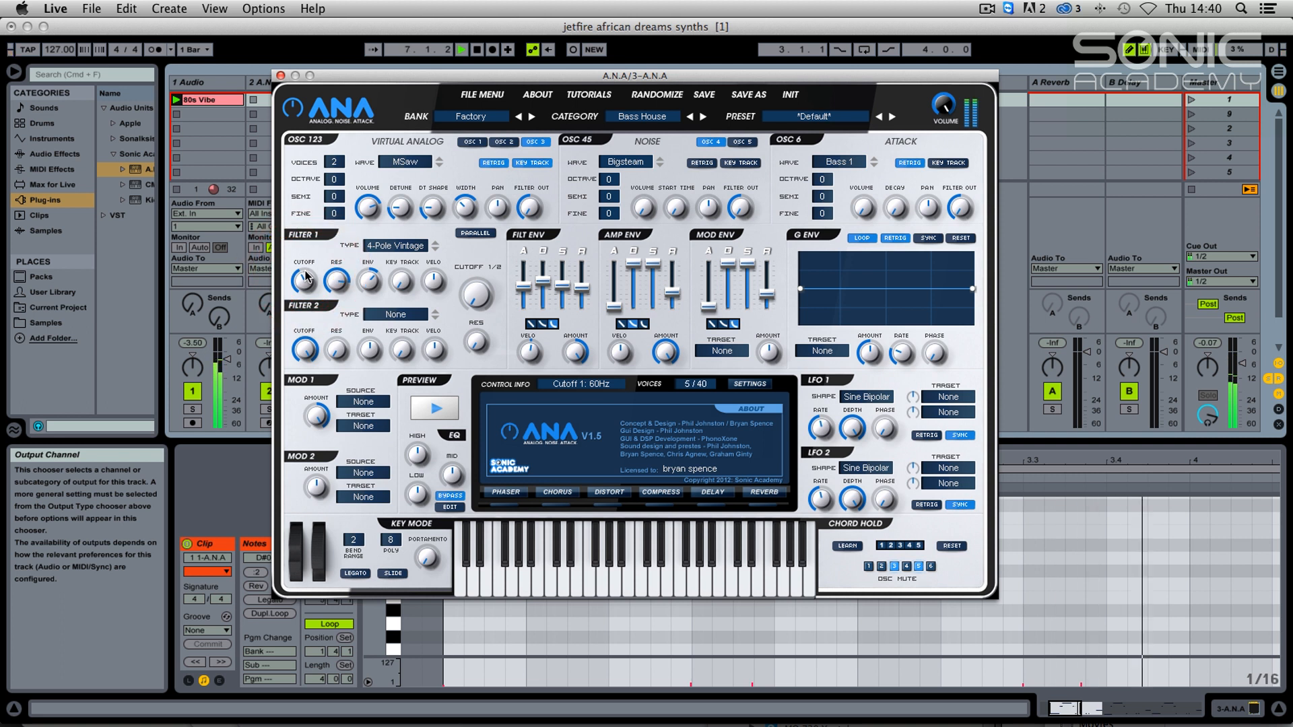
left_click(377, 290)
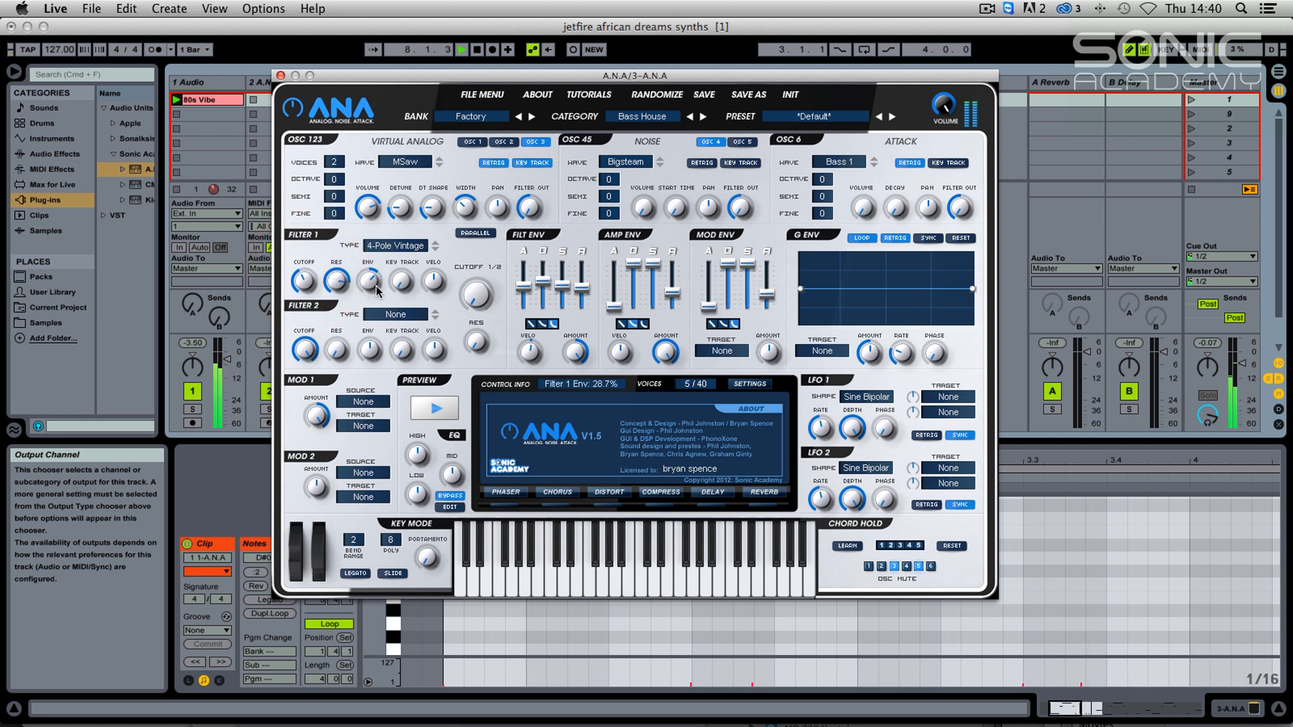
left_click_drag(313, 283, 304, 281)
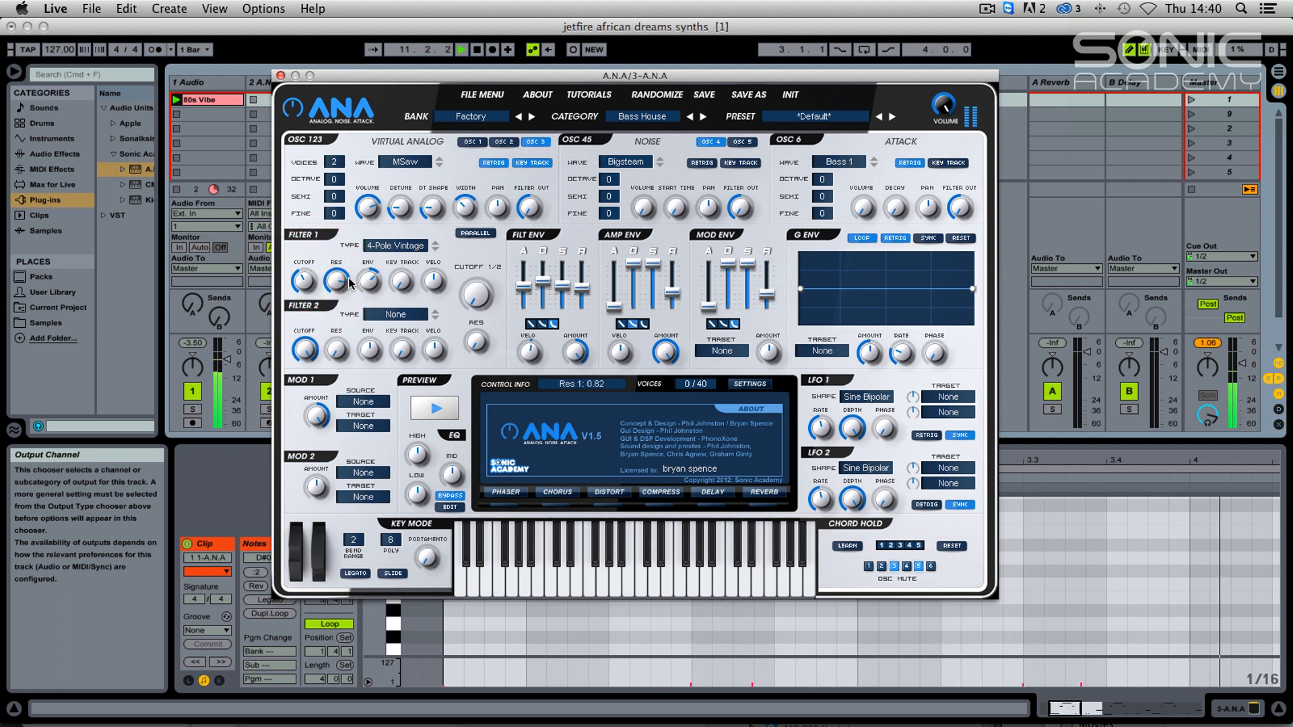
left_click(373, 277)
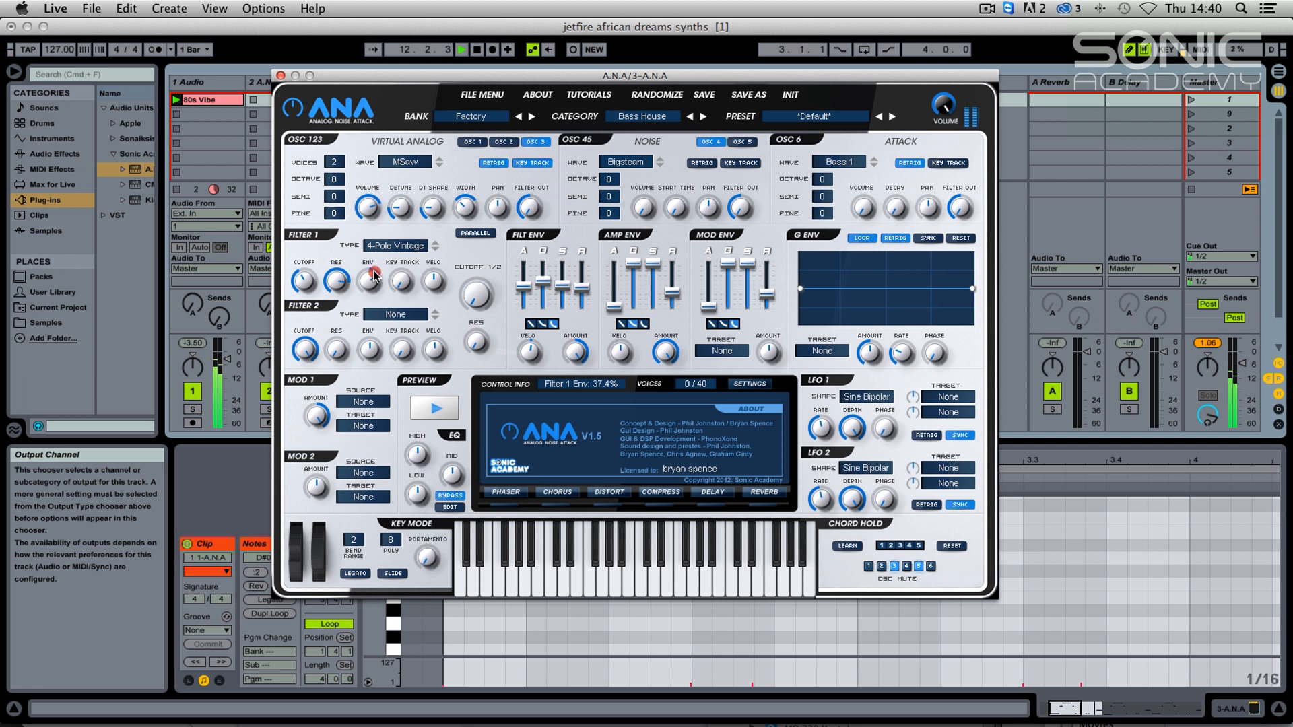
left_click_drag(375, 275, 376, 276)
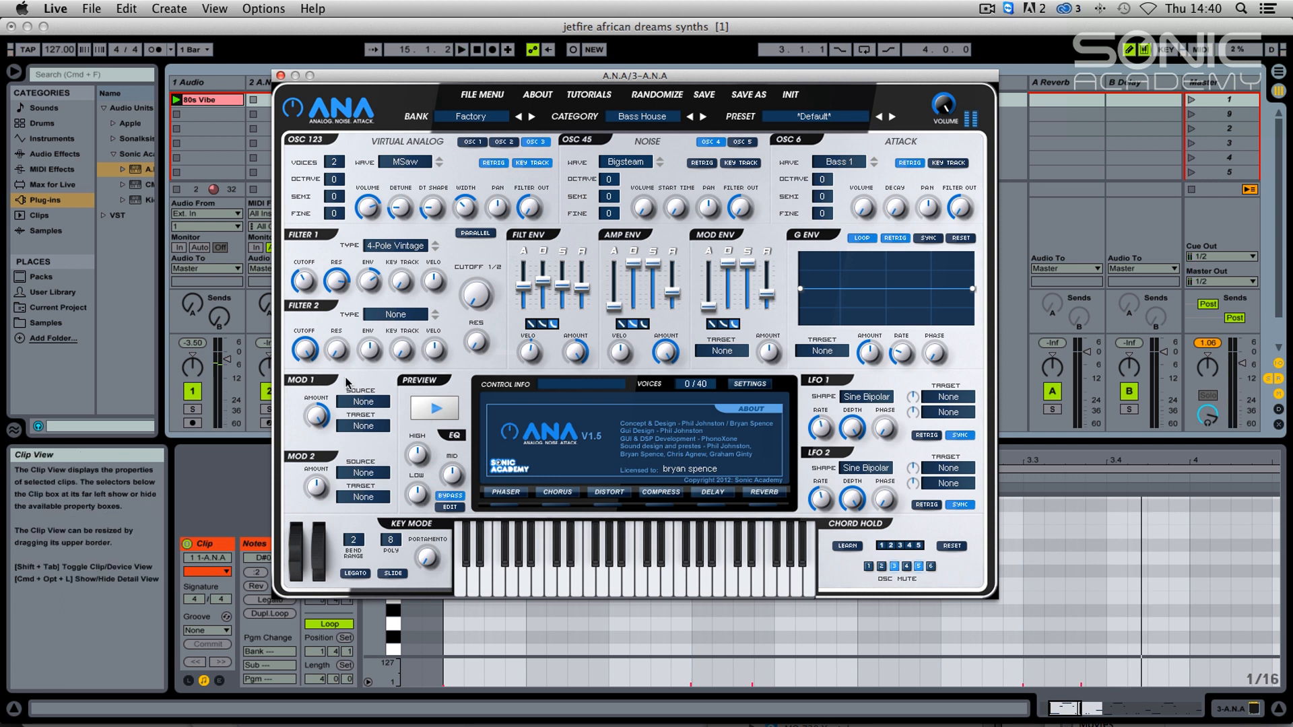
- Enable legato in the key mode, set the portamento time to about 11%, and audition the bass in the loop
left_click(360, 574)
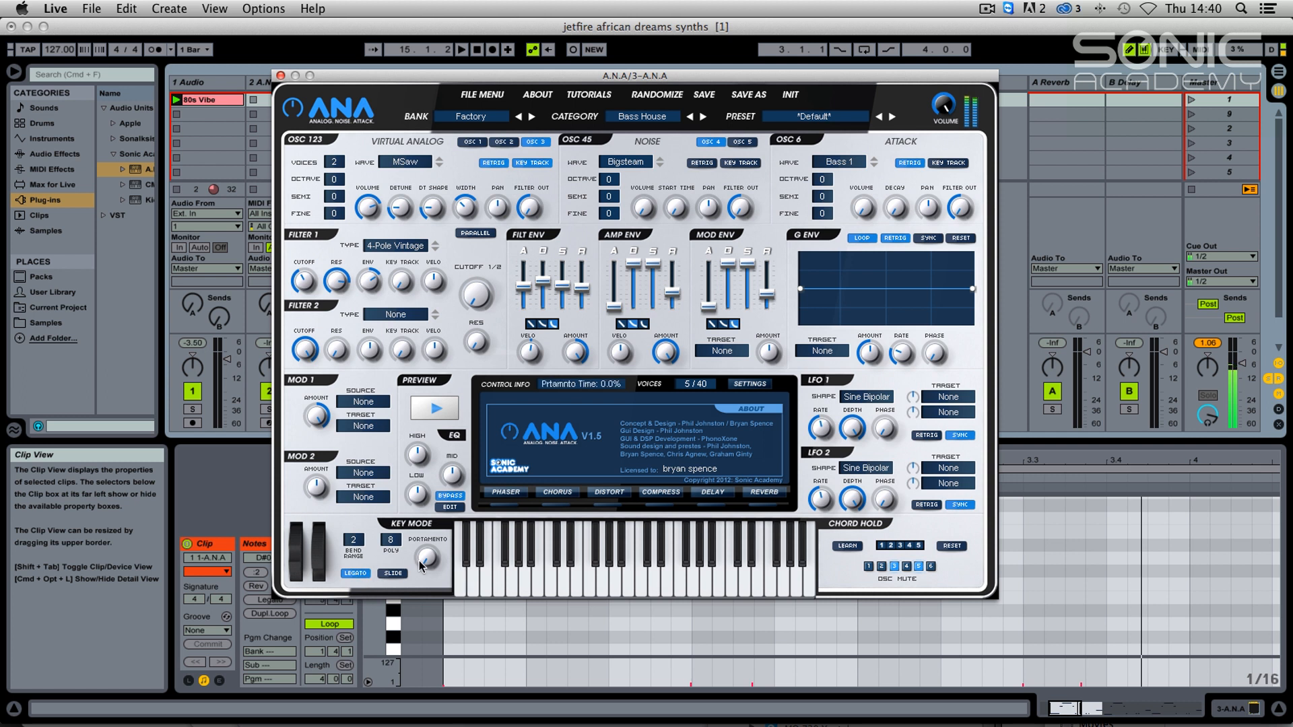
mouse_move(429, 562)
left_mouse_down()
mouse_move(433, 533)
mouse_move(423, 557)
left_mouse_up()
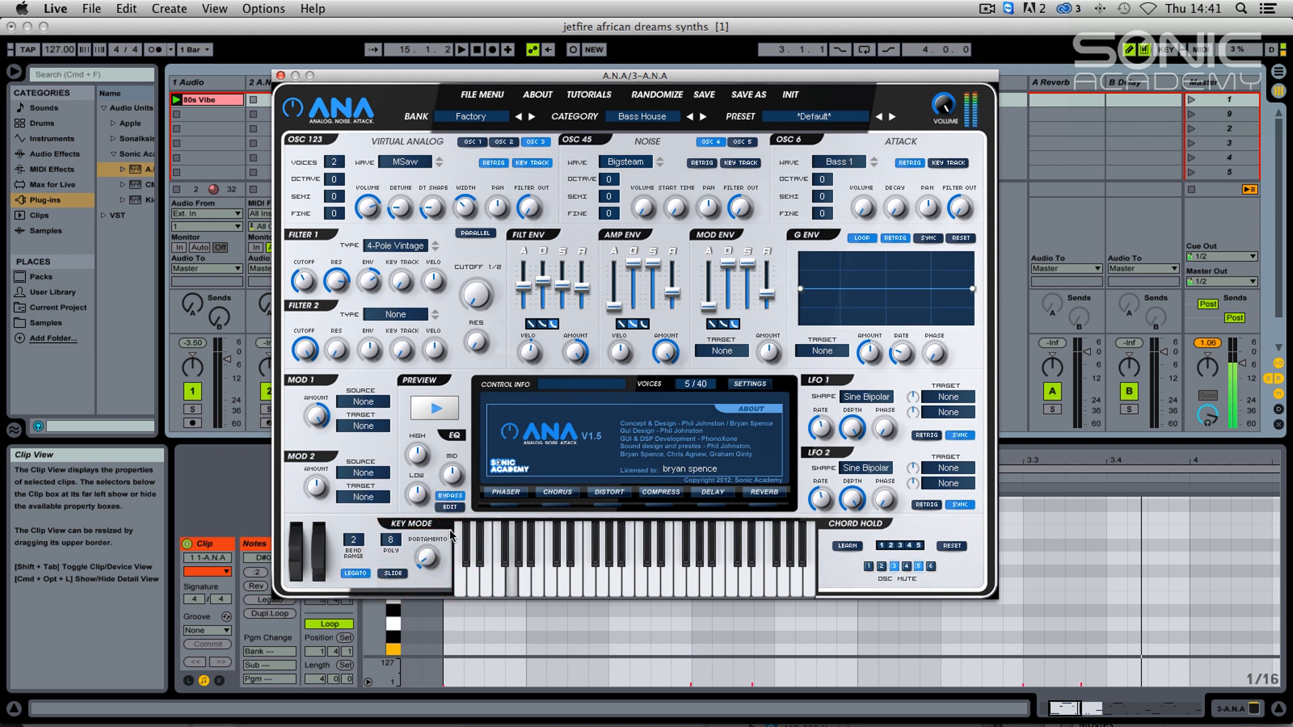
mouse_move(428, 555)
left_mouse_down()
mouse_move(430, 539)
mouse_move(433, 558)
left_mouse_up()
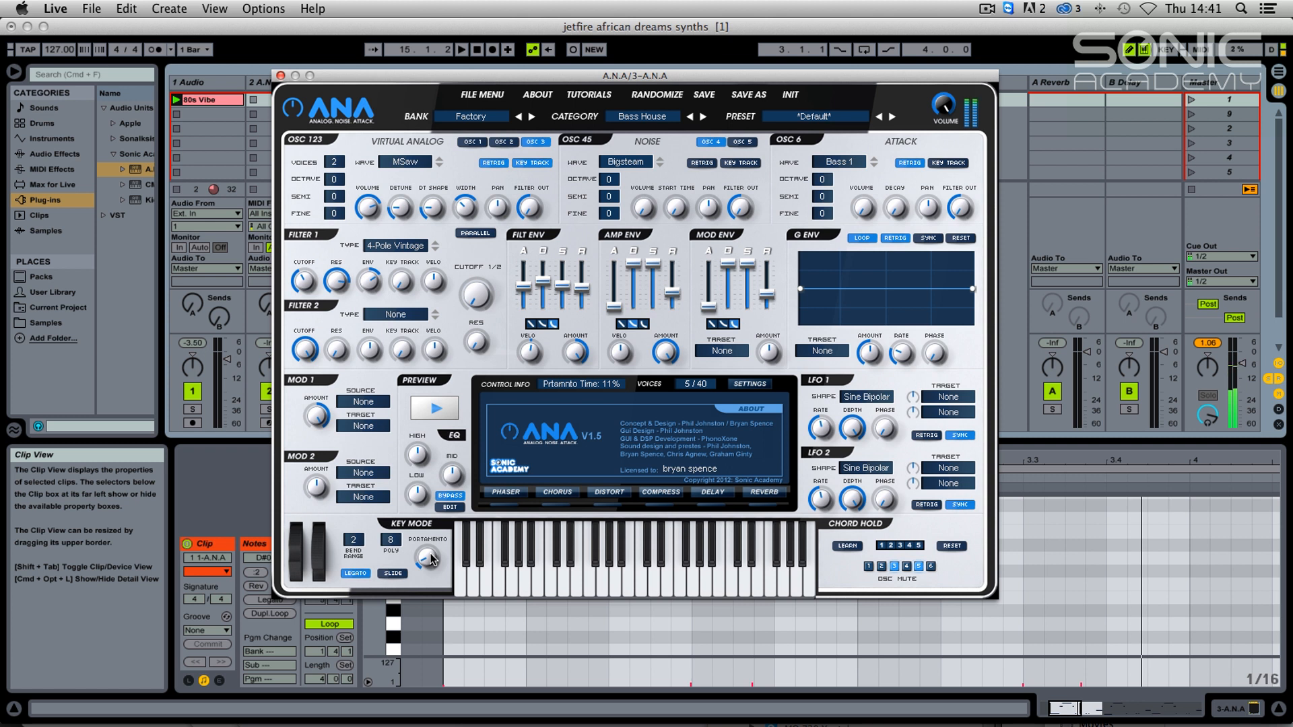
key("space")
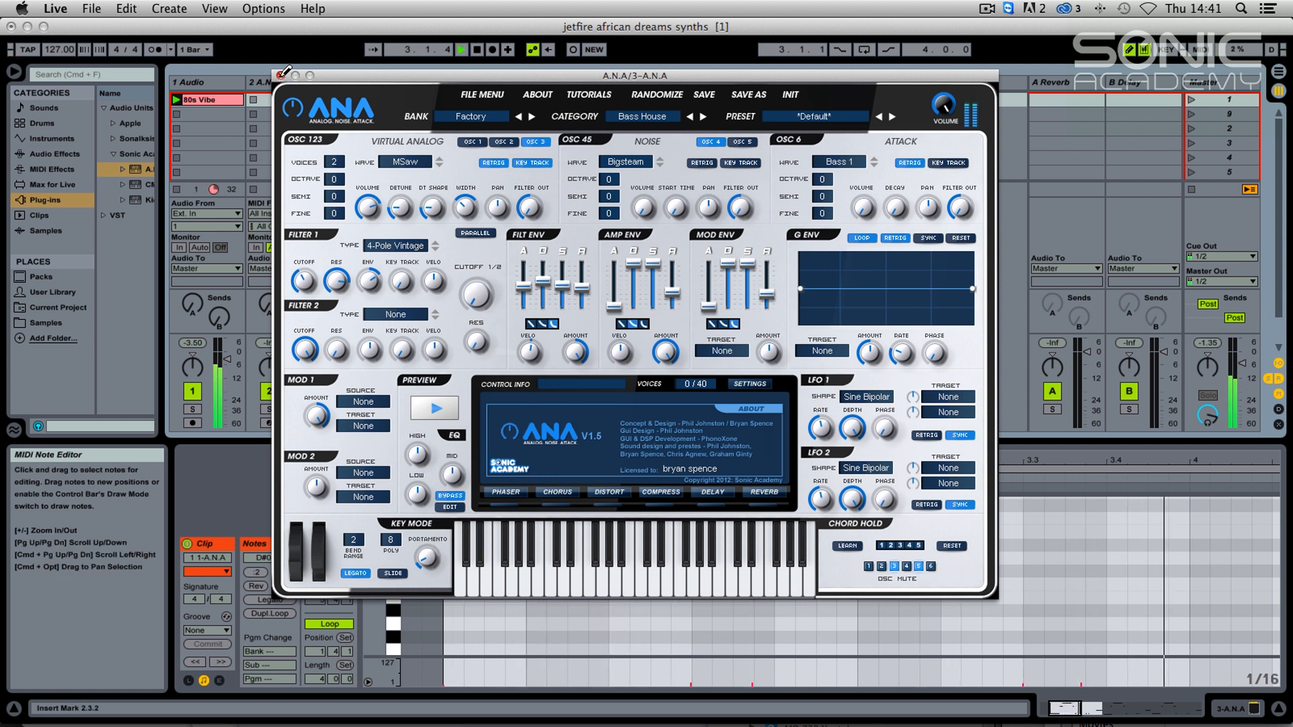
key("space")
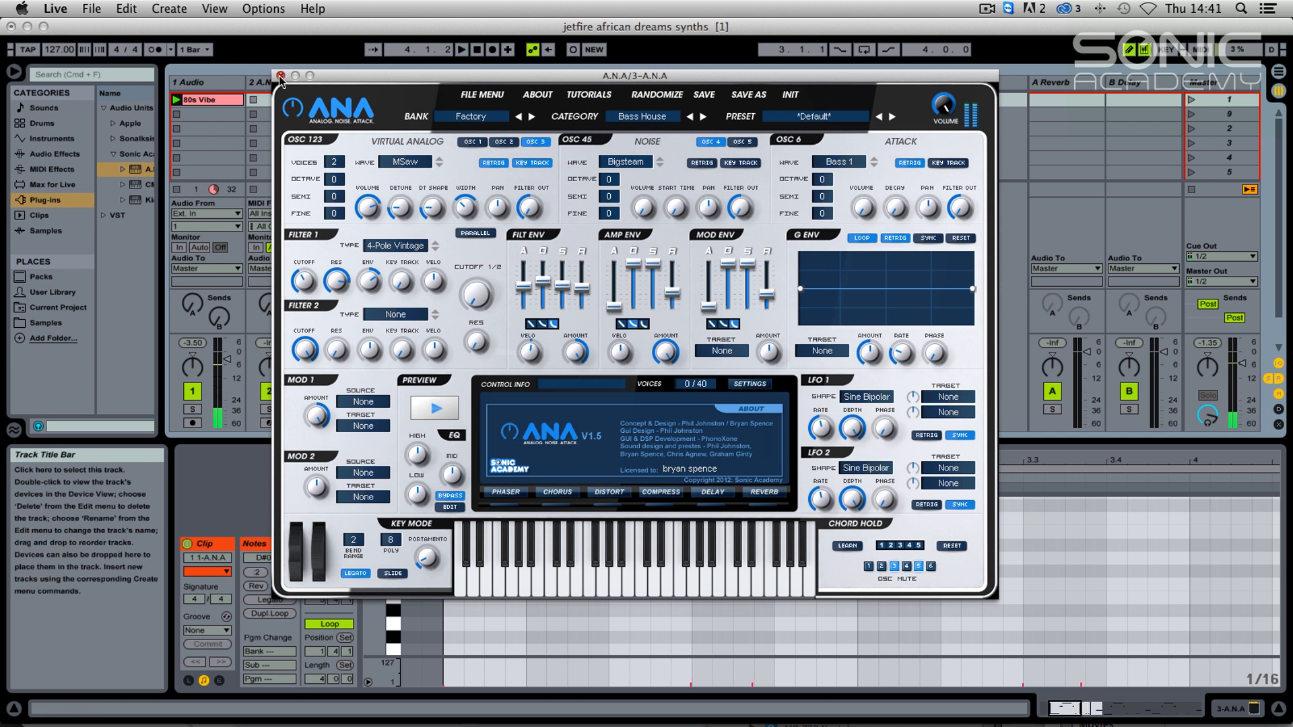